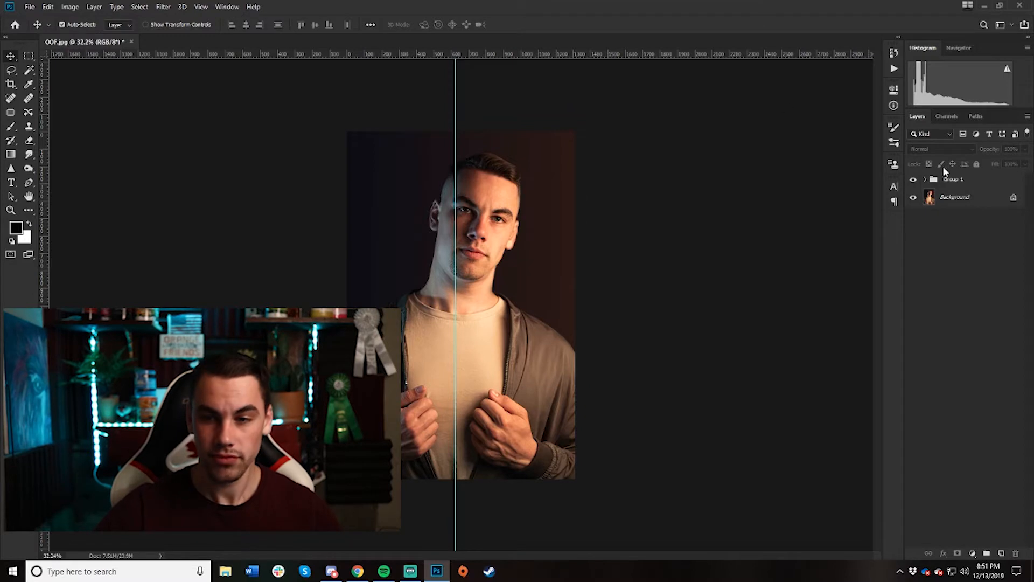
# - Expand Group 1 and show its background fill and Background copy layers
pyautogui.click(926, 179)
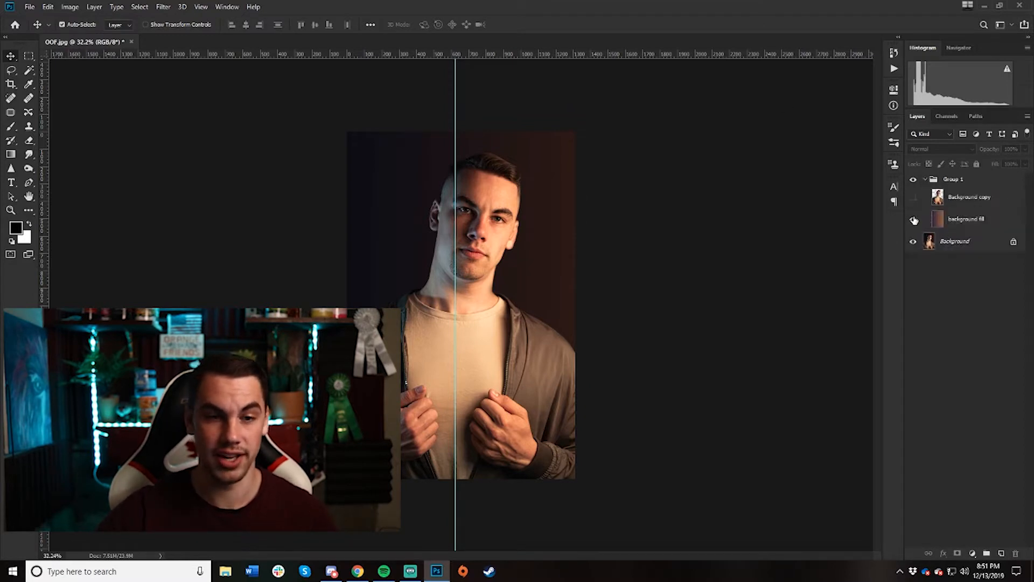
pyautogui.click(914, 220)
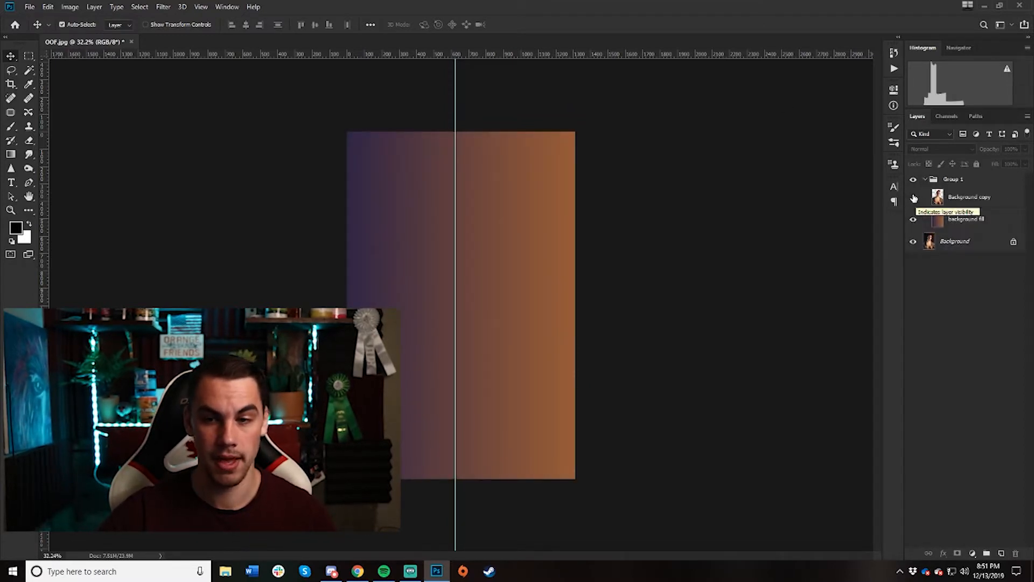
pyautogui.click(913, 197)
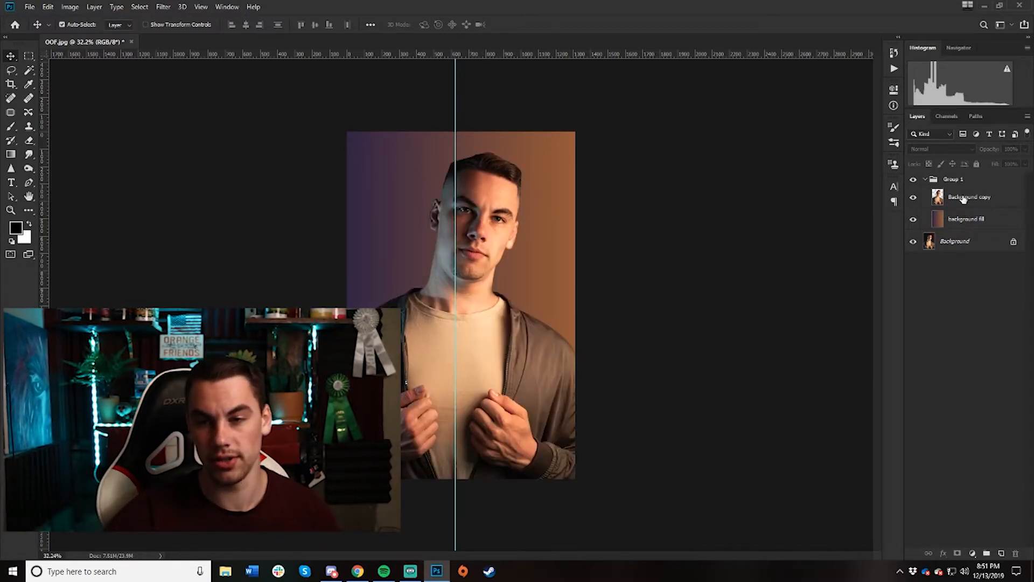
# - Toggle the visibility of the background fill and Background copy layers to inspect the cutout against the gradient
pyautogui.click(927, 199)
pyautogui.click(913, 219)
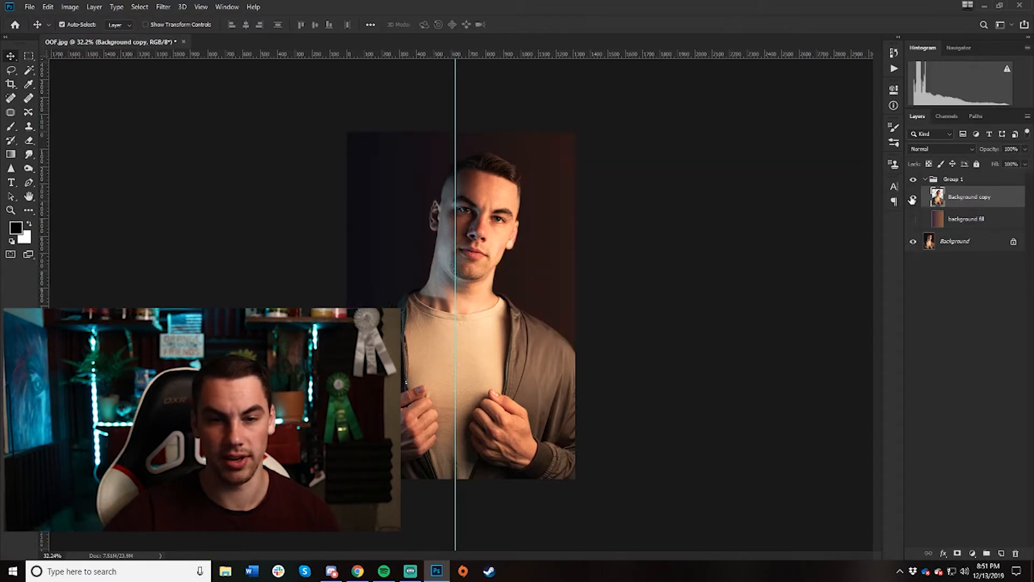
pyautogui.hotkey('alt', '[')
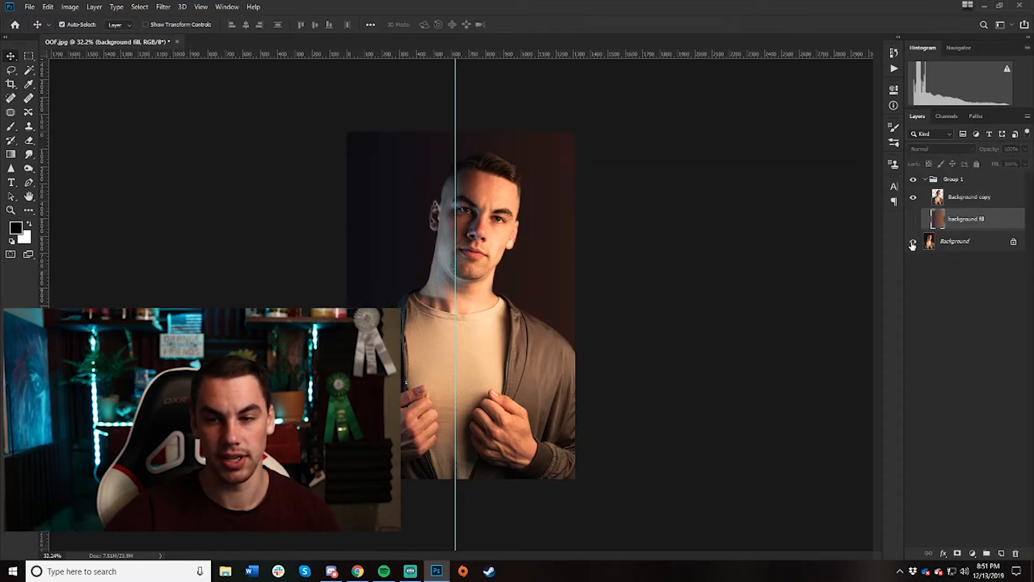
pyautogui.click(913, 220)
pyautogui.click(914, 199)
pyautogui.click(914, 199)
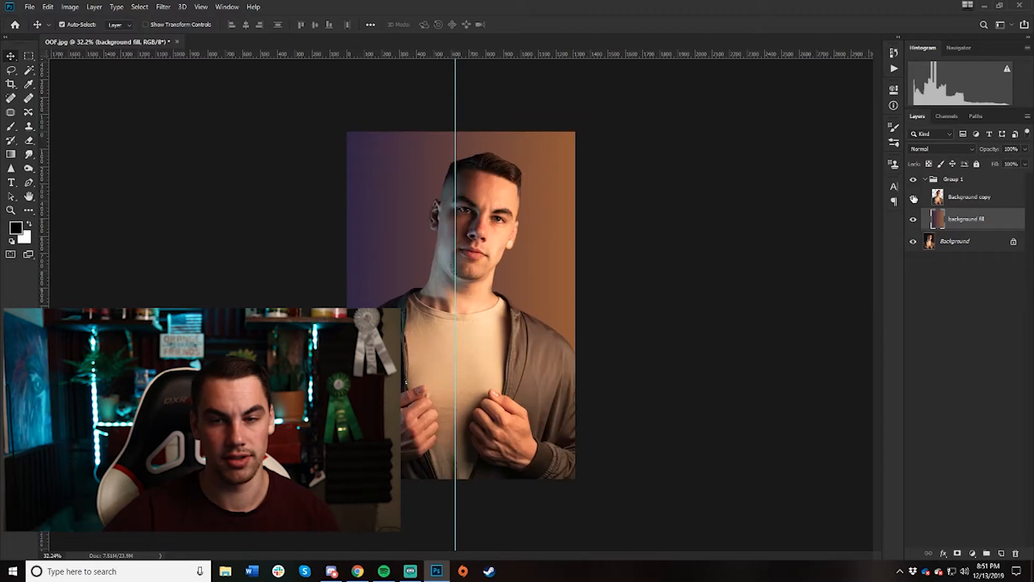
pyautogui.click(914, 199)
pyautogui.click(914, 198)
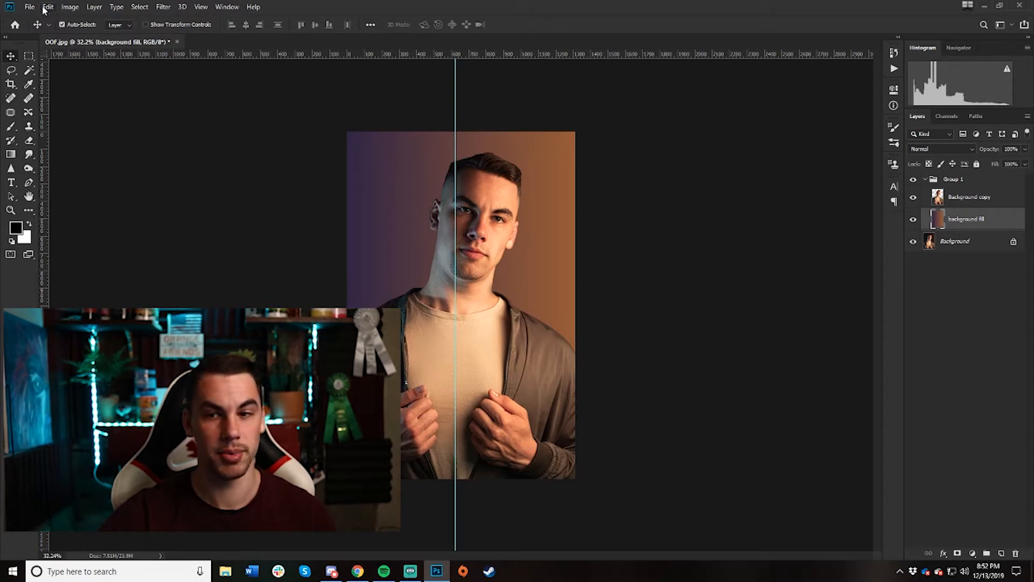
# - Puppet Warp the Background copy layer, shifting pins on the hair and chin to straighten the tilted head
pyautogui.click(996, 198)
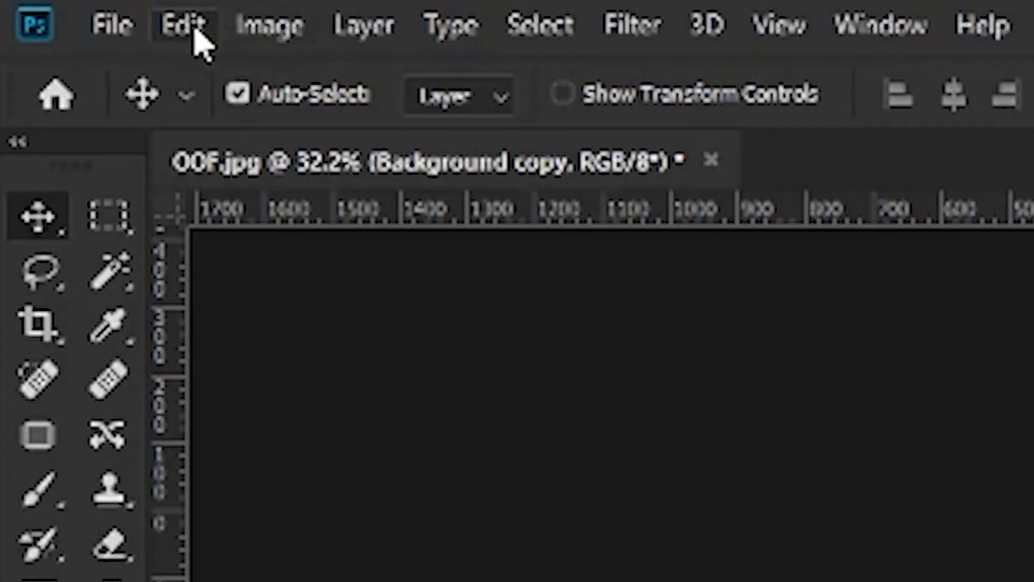
pyautogui.click(49, 7)
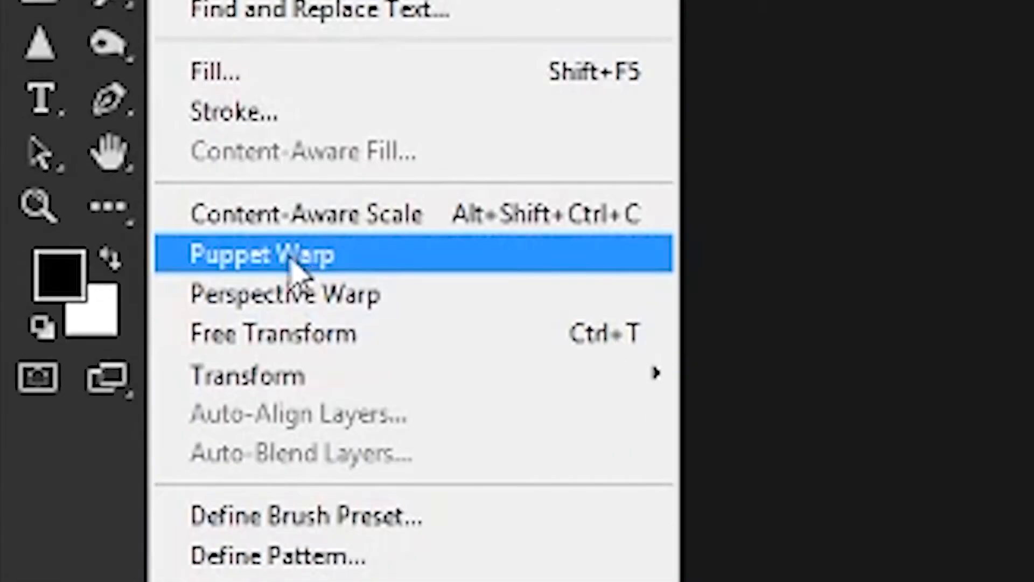
pyautogui.click(311, 253)
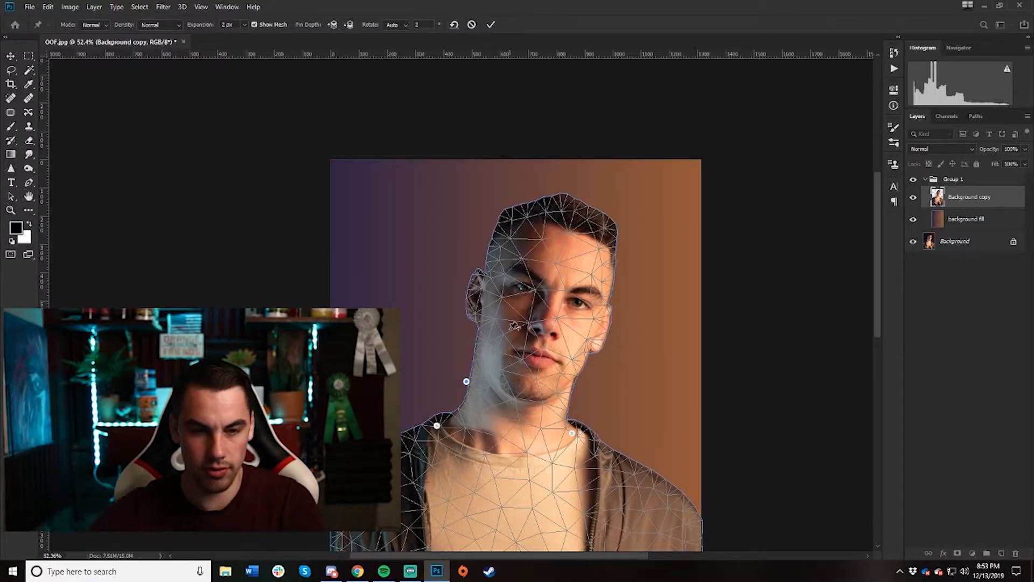
pyautogui.press('Delete')
pyautogui.moveTo(564, 205); pyautogui.dragTo(507, 209)
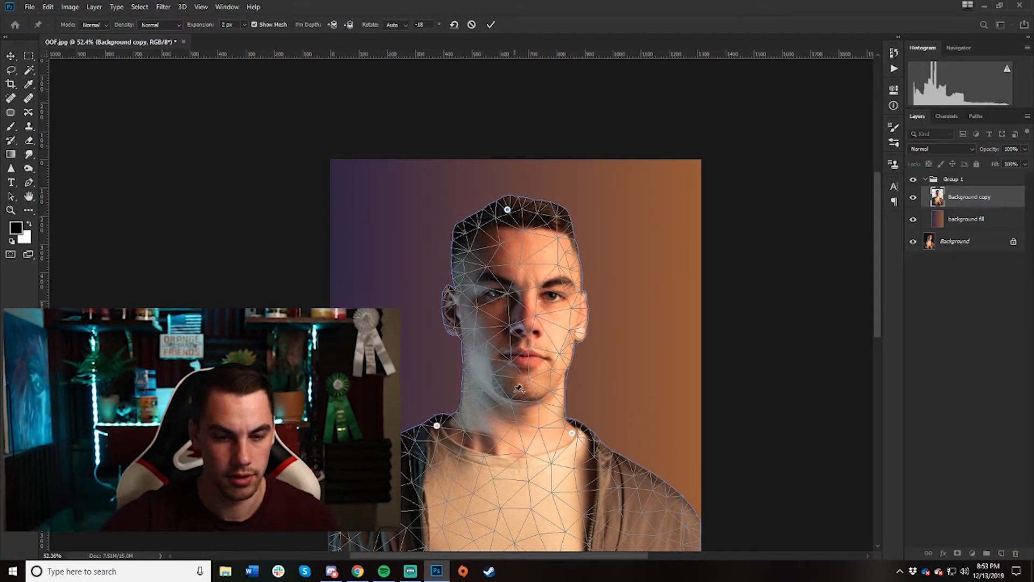
pyautogui.moveTo(515, 395); pyautogui.dragTo(503, 397)
# - Pin the jacket shoulder at the portrait's right edge, pull it slightly outward, and apply the warp
pyautogui.scroll(-5, 673, 442)
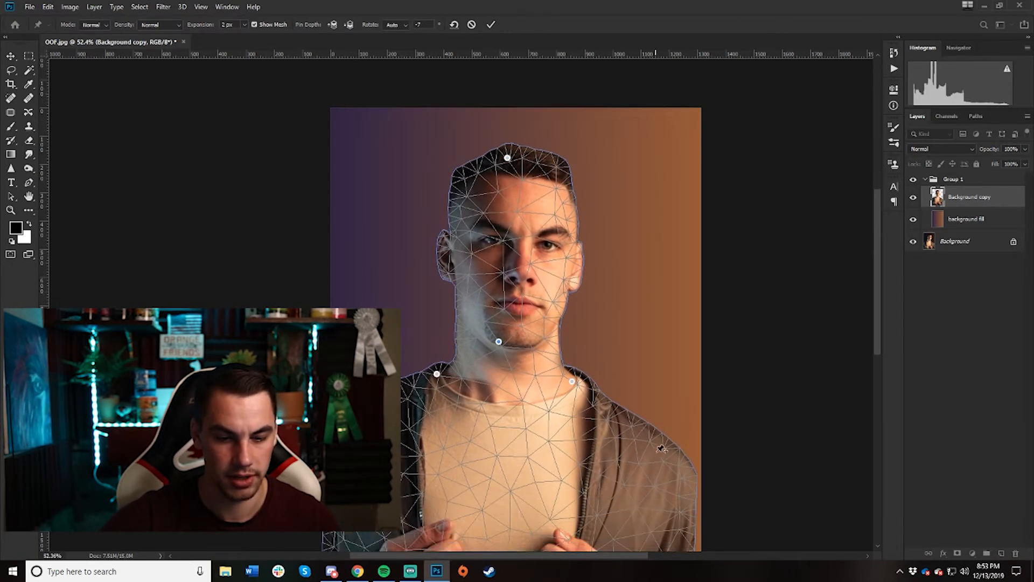
pyautogui.moveTo(695, 403); pyautogui.dragTo(702, 399)
pyautogui.scroll(-6, 698, 396)
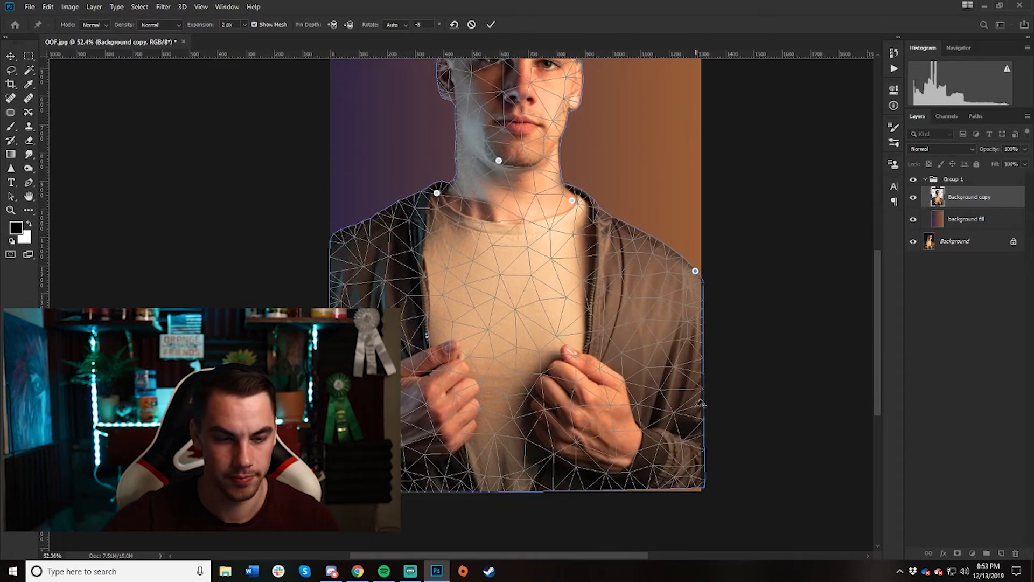
pyautogui.scroll(3, 619, 293)
pyautogui.scroll(3, 619, 293)
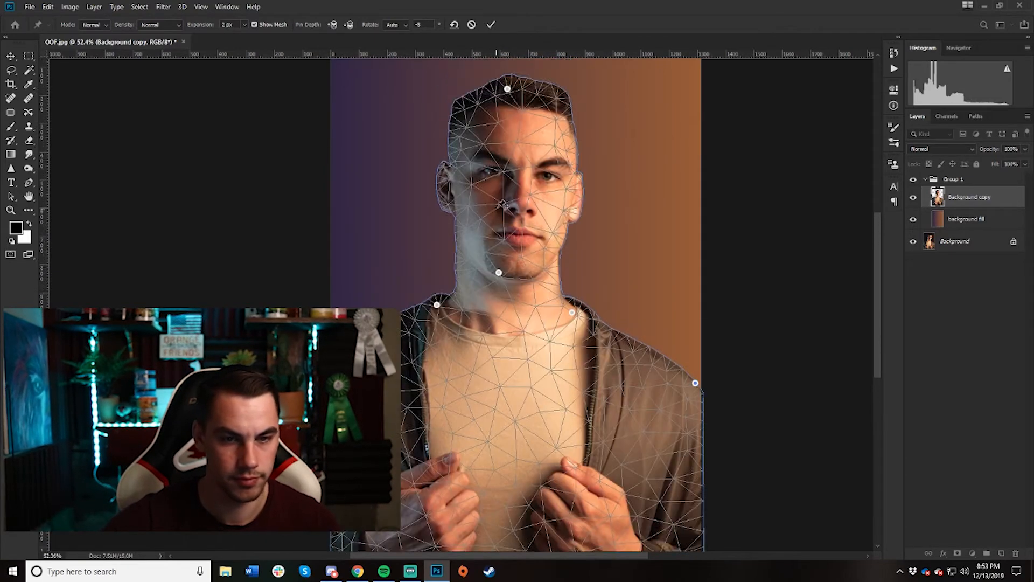
pyautogui.click(492, 23)
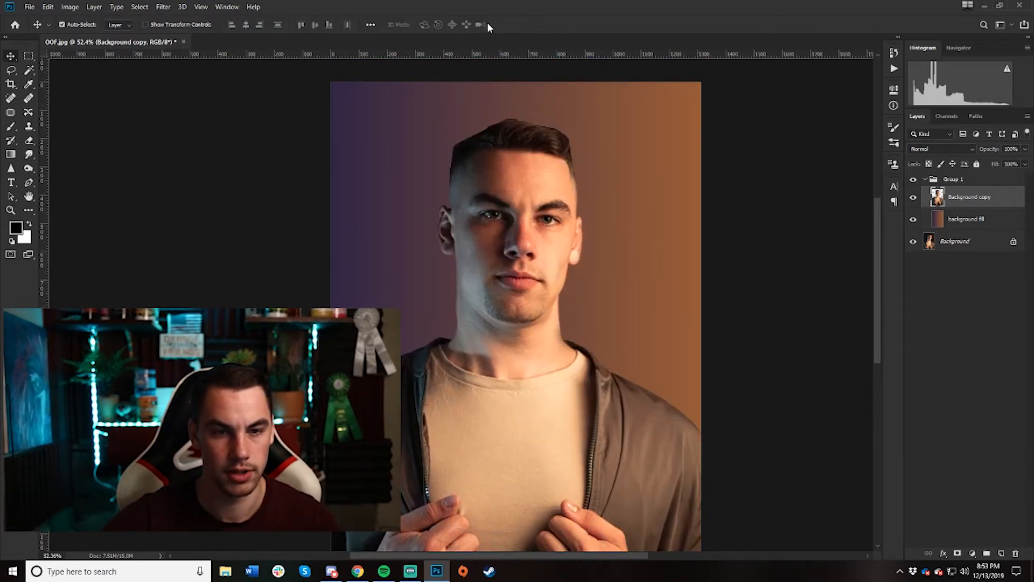
# - Check the warped cutout by toggling Background copy's visibility, and collapse Group 1
pyautogui.scroll(-3, 677, 198)
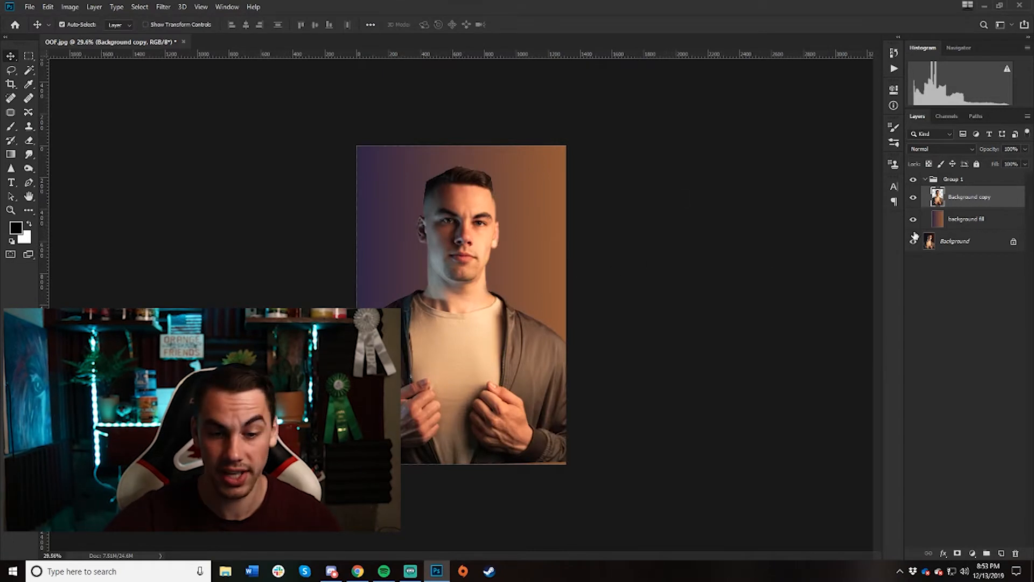
pyautogui.scroll(2, 632, 337)
pyautogui.click(913, 197)
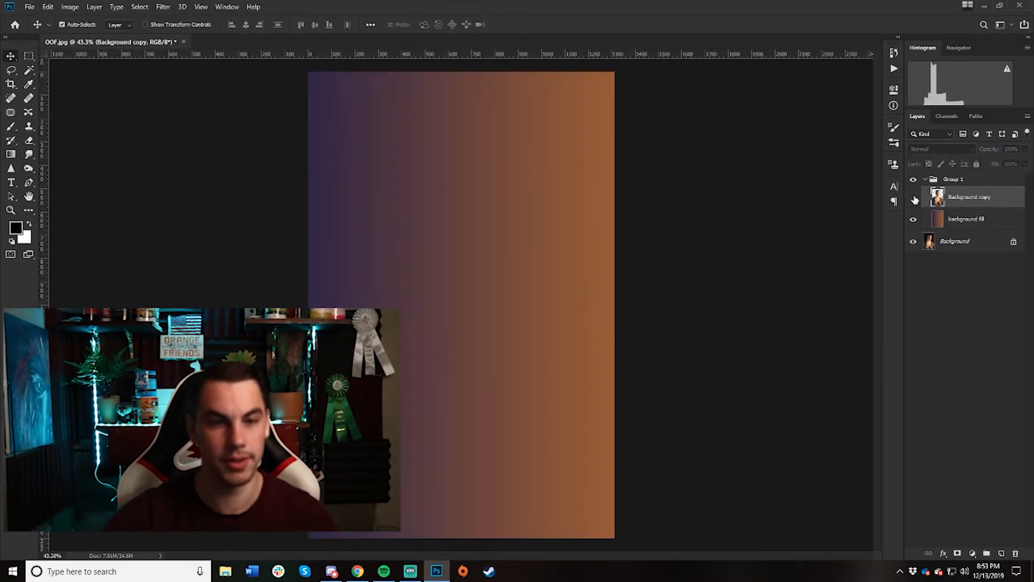
pyautogui.click(914, 198)
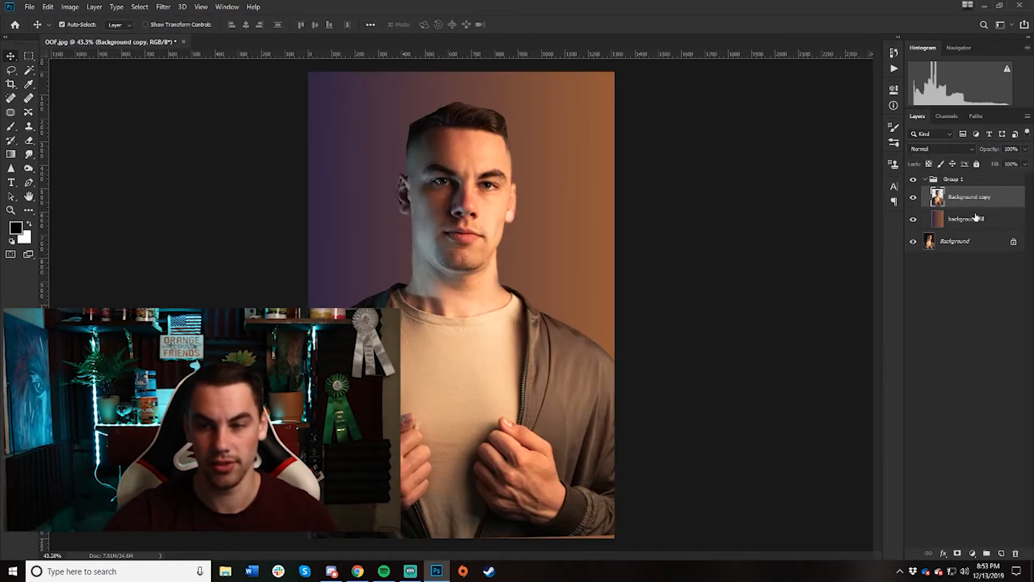
pyautogui.click(926, 178)
pyautogui.scroll(-2, 462, 305)
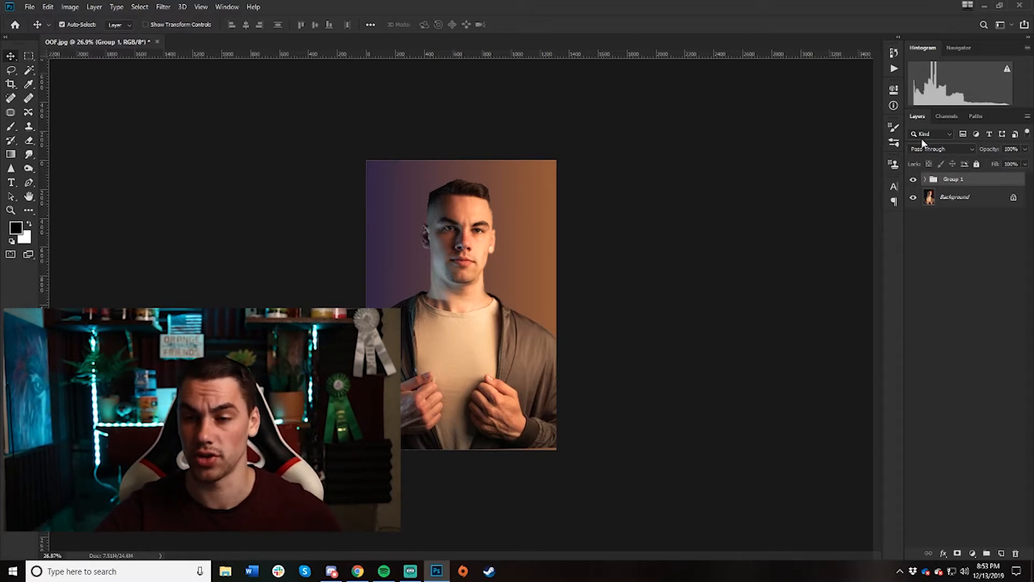
pyautogui.click(927, 179)
pyautogui.click(913, 241)
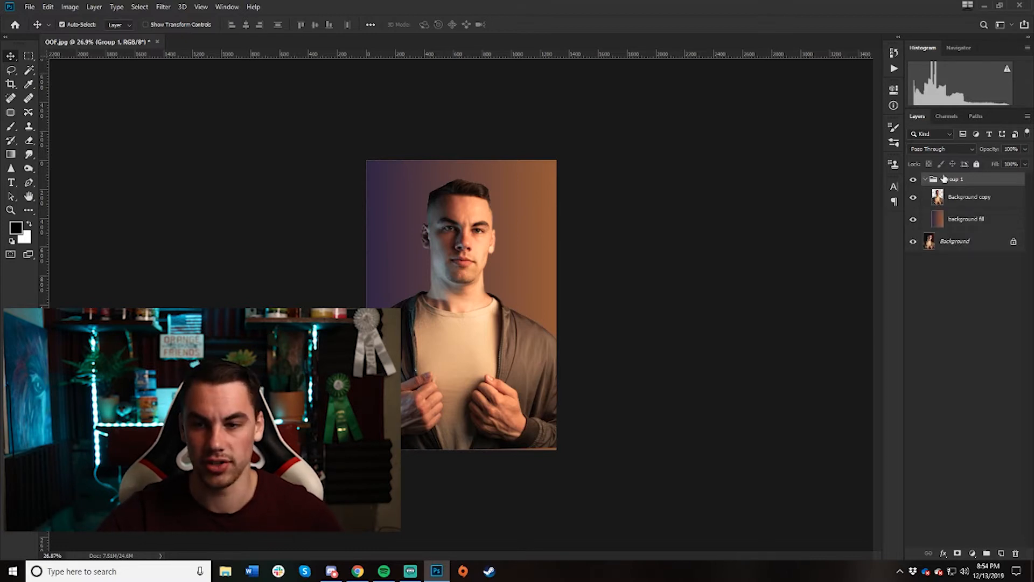
pyautogui.click(926, 180)
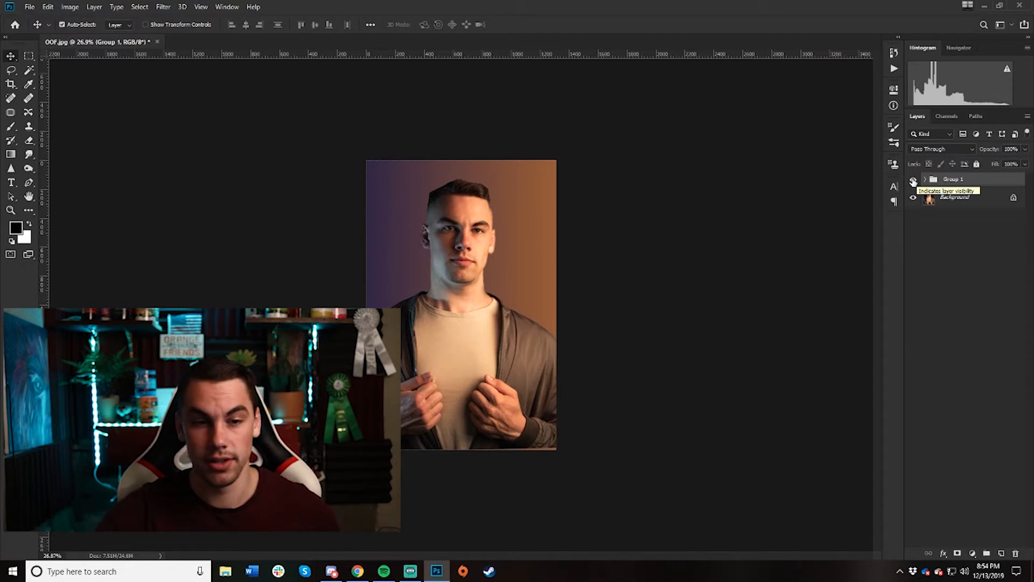
# - Toggle Group 1's visibility repeatedly to compare the edited composite with the original photo
pyautogui.click(913, 180)
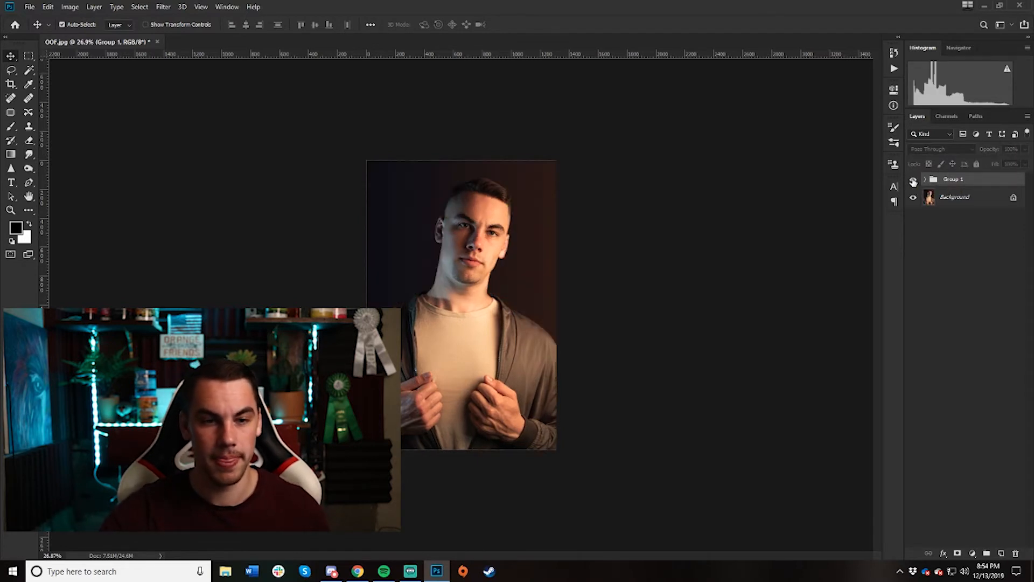
pyautogui.click(913, 181)
pyautogui.click(913, 181)
pyautogui.click(913, 181)
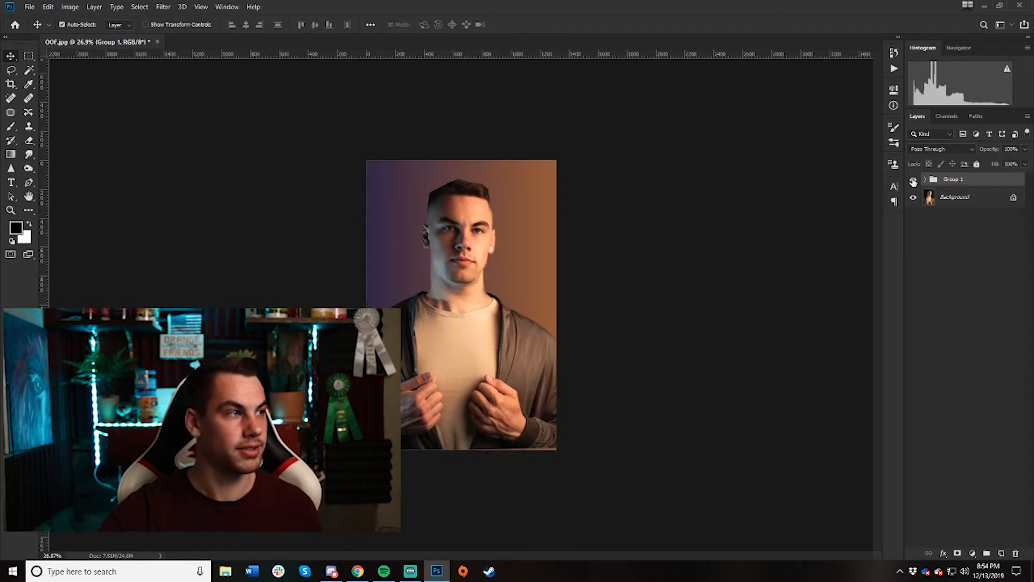
pyautogui.click(913, 181)
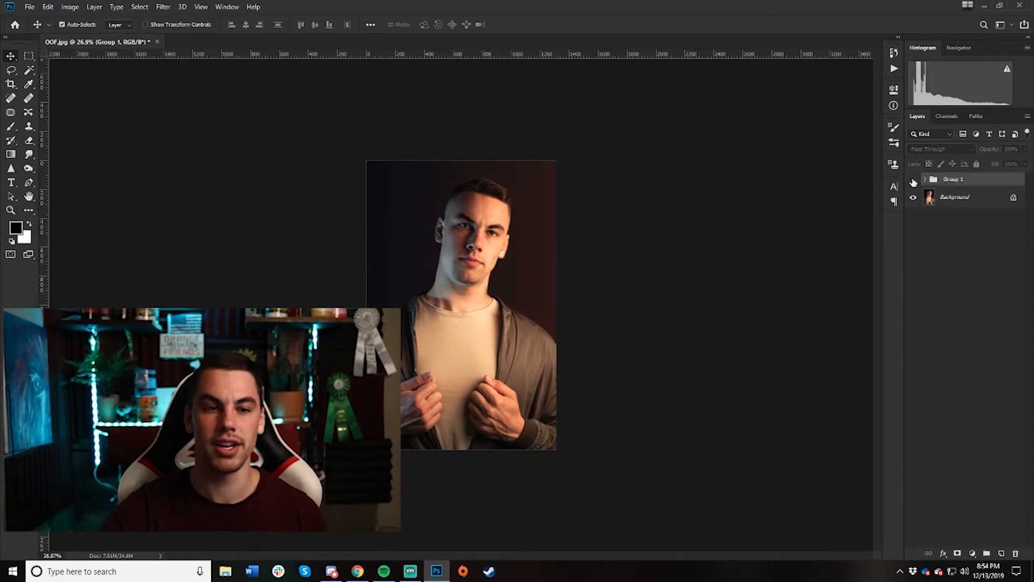
pyautogui.click(913, 181)
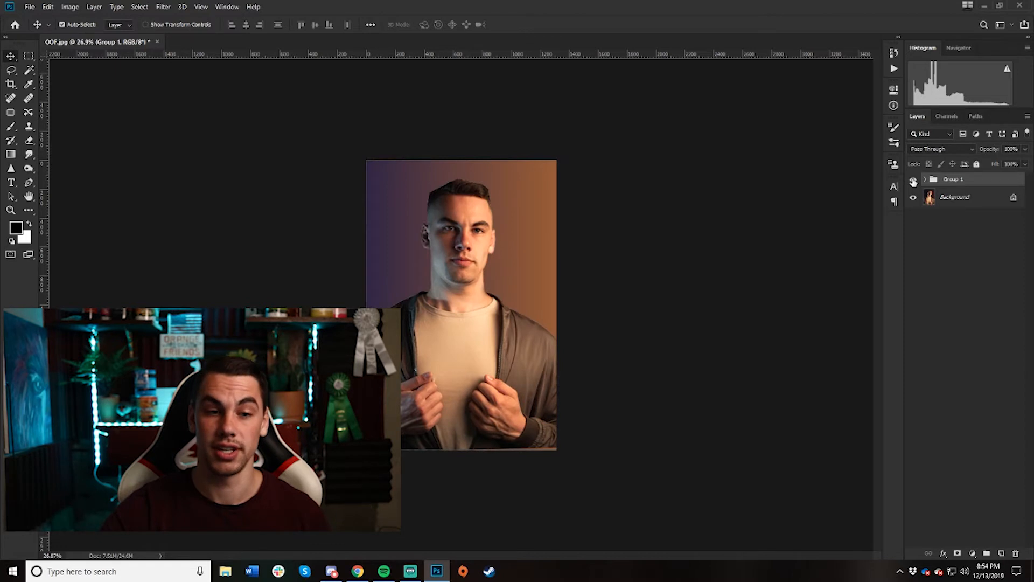
pyautogui.click(913, 181)
pyautogui.click(913, 181)
pyautogui.click(913, 181)
pyautogui.click(914, 181)
pyautogui.click(913, 181)
pyautogui.click(913, 181)
pyautogui.scroll(5, 518, 186)
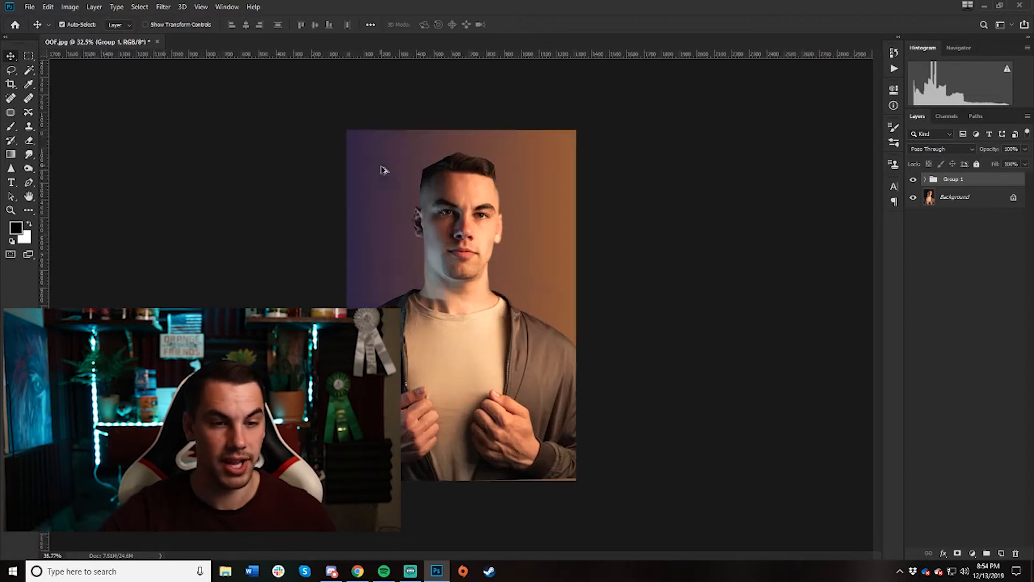
pyautogui.scroll(-4, 452, 148)
pyautogui.scroll(-2, 453, 148)
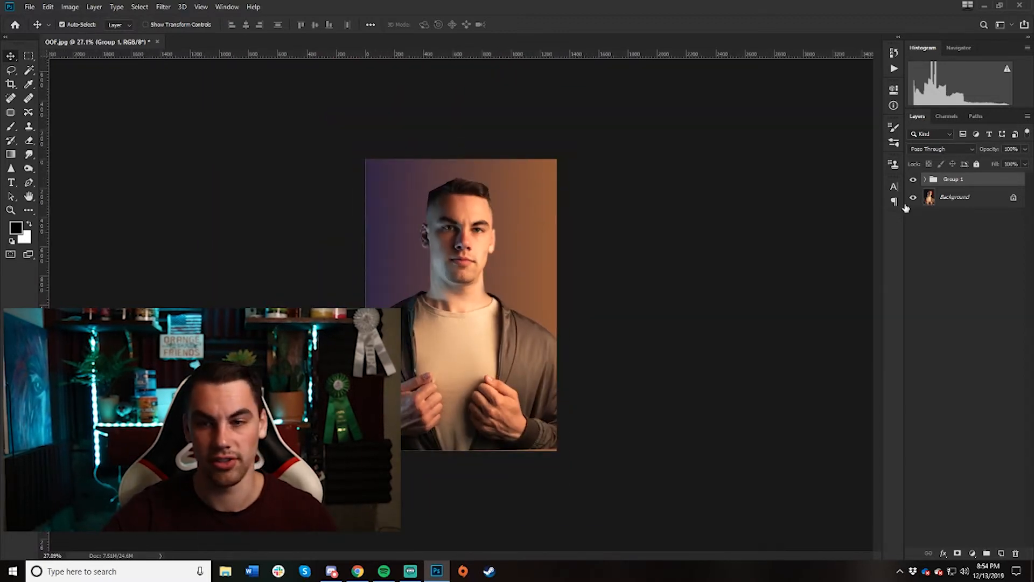
# - Select the Background copy layer inside Group 1 and open the Camera Raw Filter for it
pyautogui.click(925, 179)
pyautogui.click(986, 198)
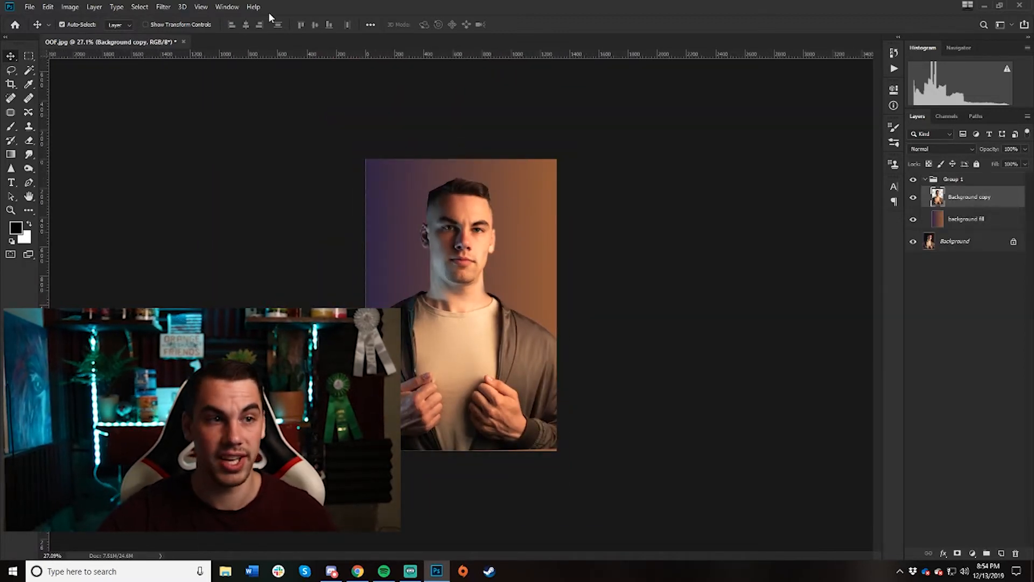
pyautogui.scroll(4, 392, 157)
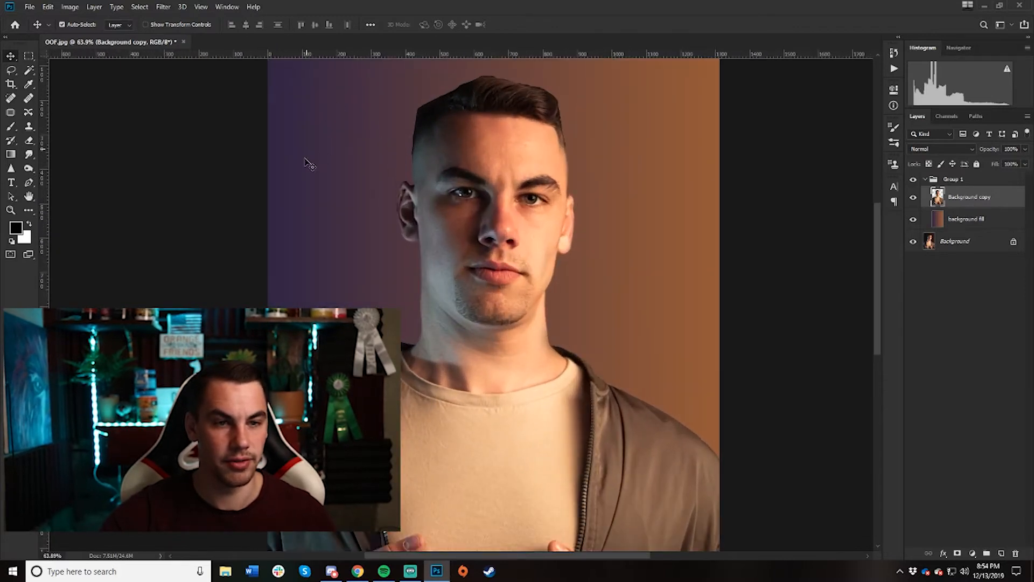
pyautogui.scroll(3, 308, 163)
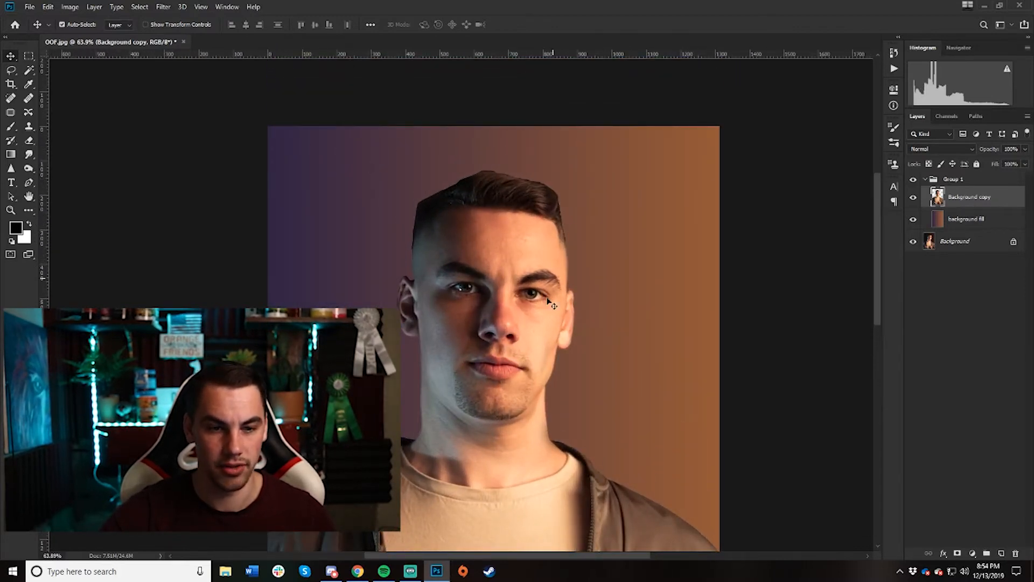
pyautogui.scroll(-2, 431, 360)
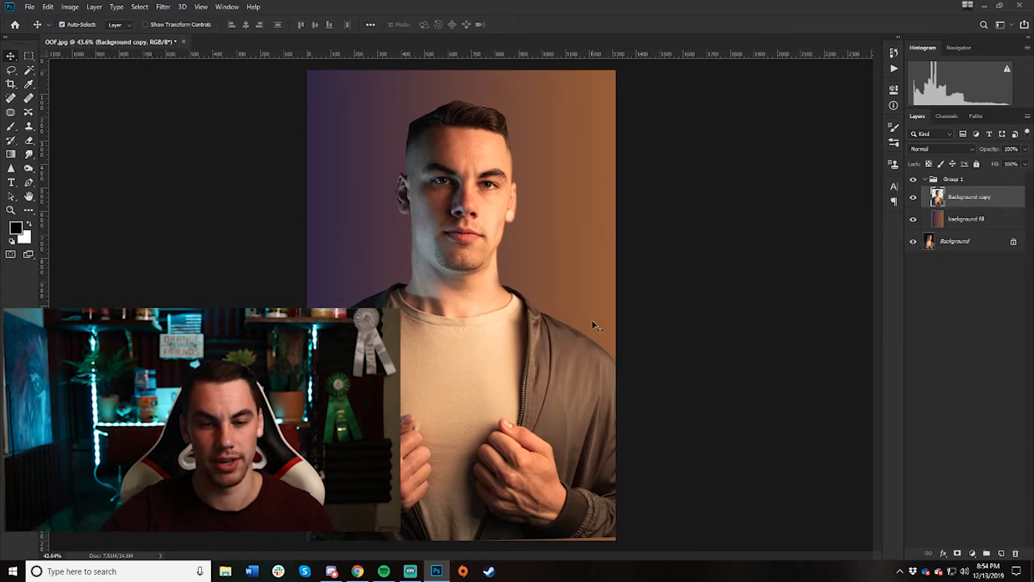
pyautogui.scroll(-1, 595, 318)
pyautogui.click(163, 7)
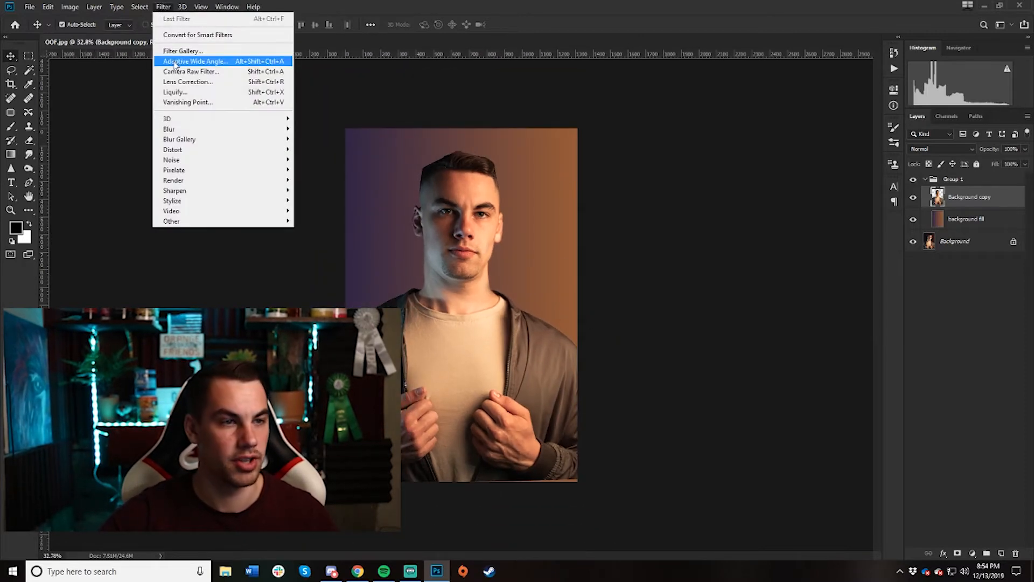
pyautogui.click(189, 71)
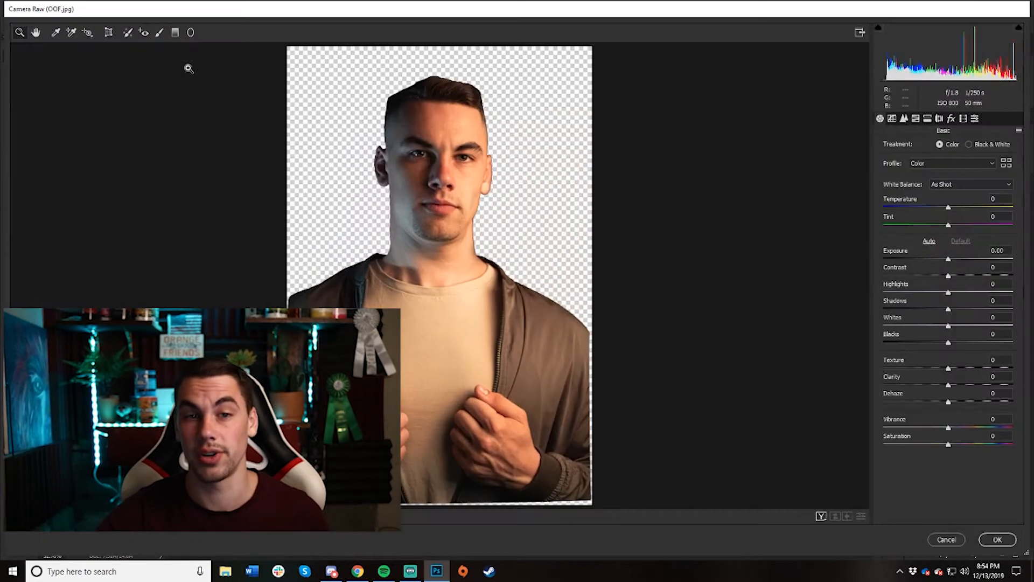
# - Add graduated filters from both sides of the portrait, setting the right-hand filter's temperature to +100
pyautogui.click(175, 33)
pyautogui.moveTo(235, 165); pyautogui.dragTo(409, 216)
pyautogui.hotkey('ctrl', '-')
pyautogui.click(780, 185)
pyautogui.moveTo(920, 159); pyautogui.dragTo(1028, 157)
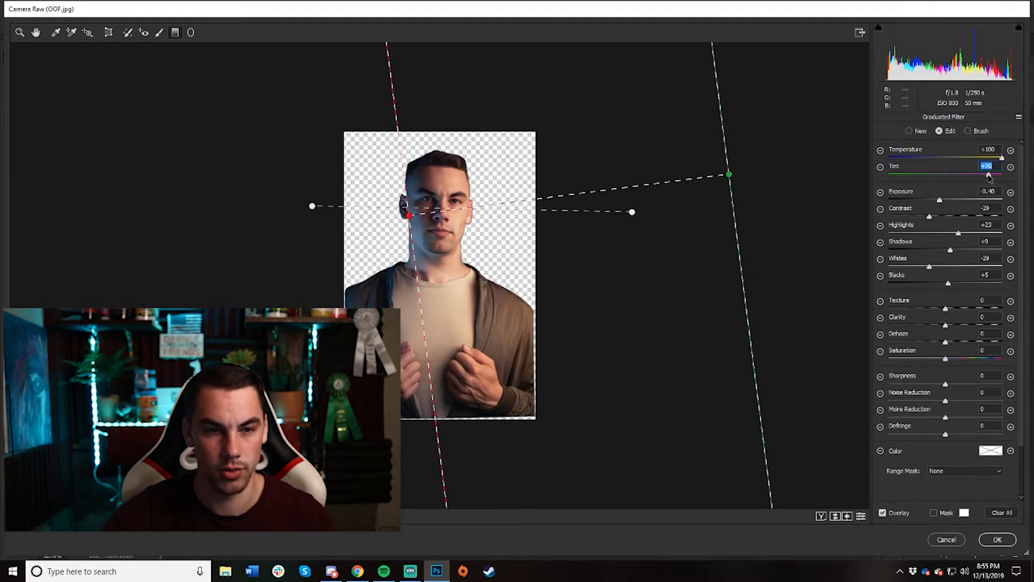
# - Shorten the cool graduated filter so it ends at the ear on the warm side, and fine-tune the warm filter's exposure
pyautogui.moveTo(632, 212); pyautogui.dragTo(474, 209)
pyautogui.click(728, 175)
pyautogui.moveTo(940, 200); pyautogui.dragTo(940, 204)
# - Adjust the cool filter's temperature, set its tint to -19 and saturation to -26, and apply the Camera Raw edits to the portrait
pyautogui.click(306, 205)
pyautogui.click(309, 205)
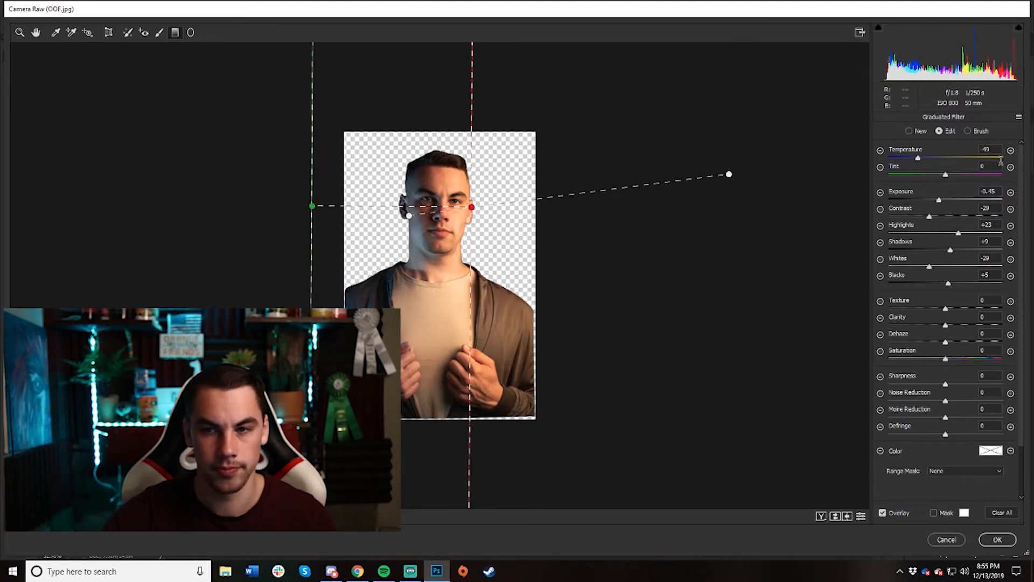
pyautogui.moveTo(918, 158); pyautogui.dragTo(950, 179)
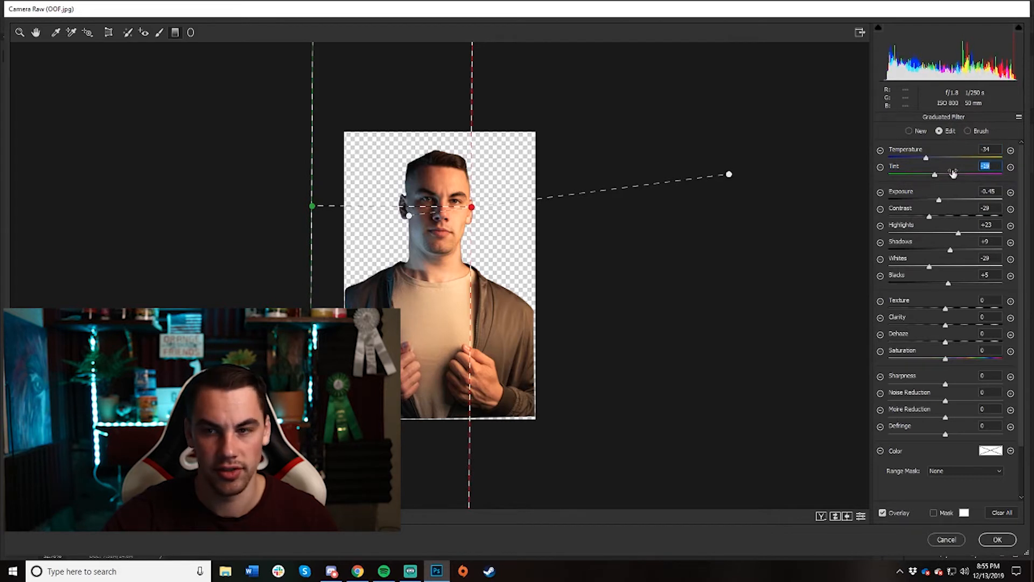
pyautogui.scroll(-2, 958, 364)
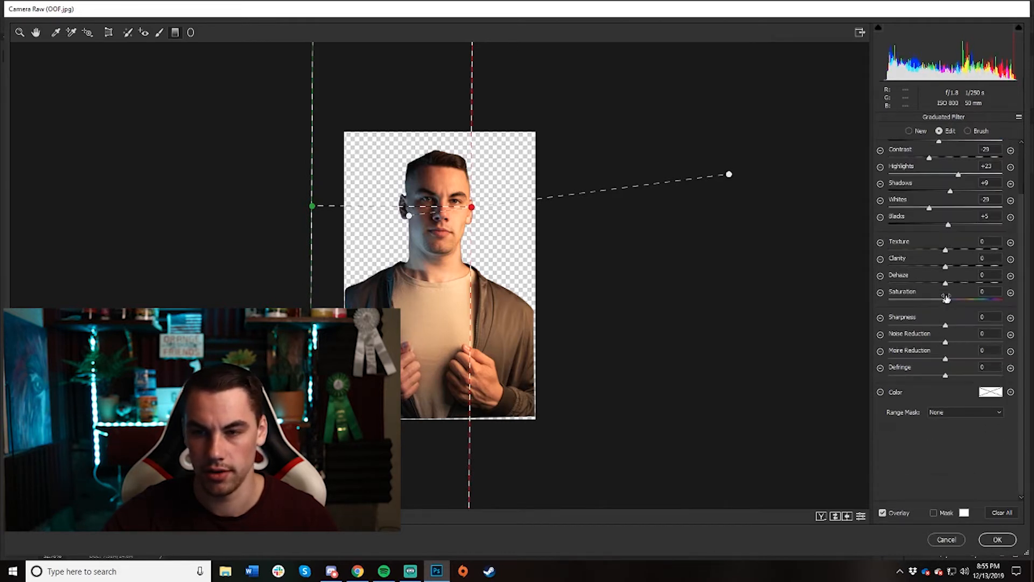
pyautogui.moveTo(946, 298); pyautogui.dragTo(959, 304)
pyautogui.scroll(2, 932, 300)
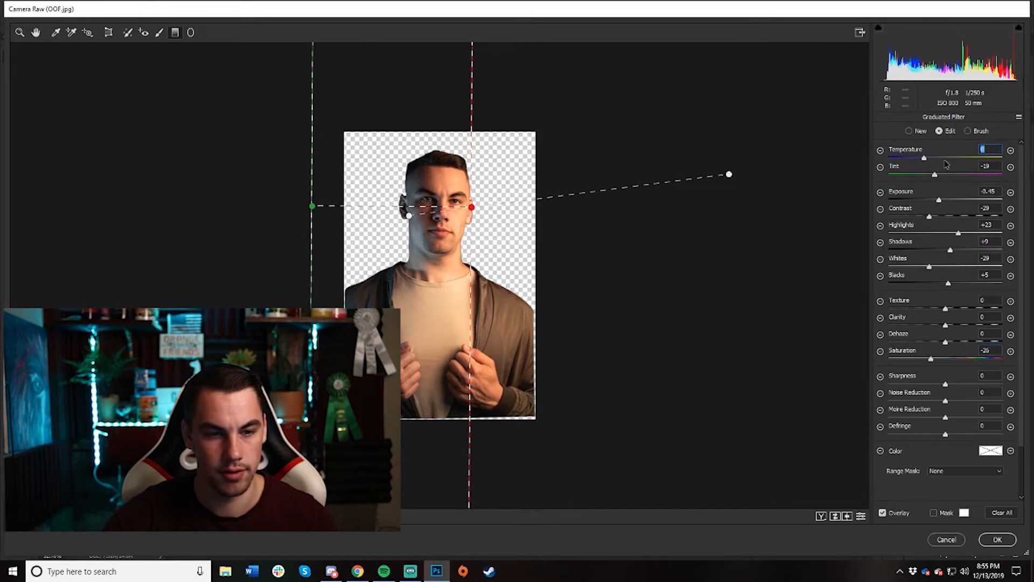
pyautogui.click(998, 539)
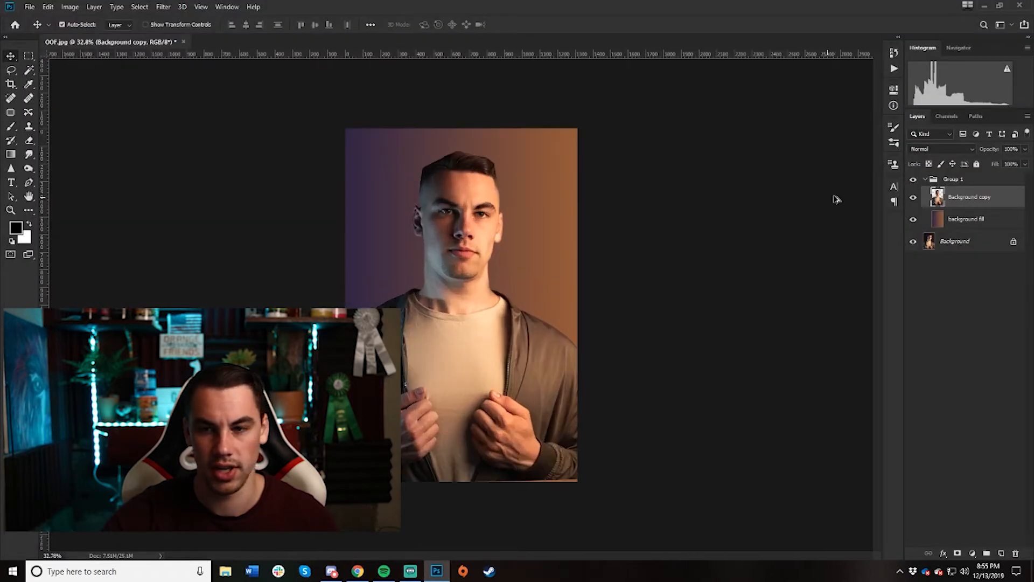
# - Open the Camera Raw Filter on the background fill layer and add a graduated filter from the purple side with temperature about -43
pyautogui.click(947, 223)
pyautogui.click(163, 7)
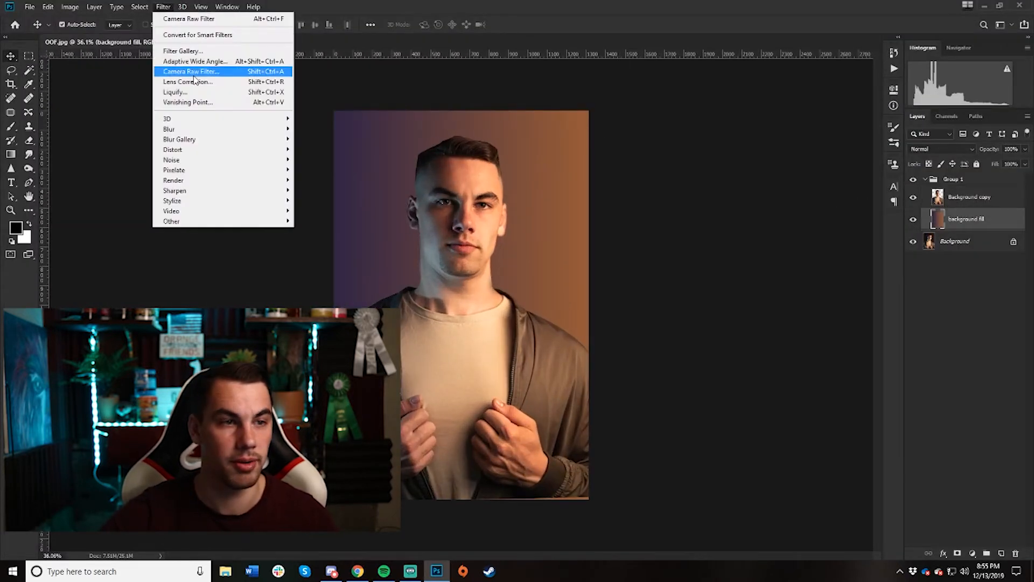
pyautogui.click(193, 76)
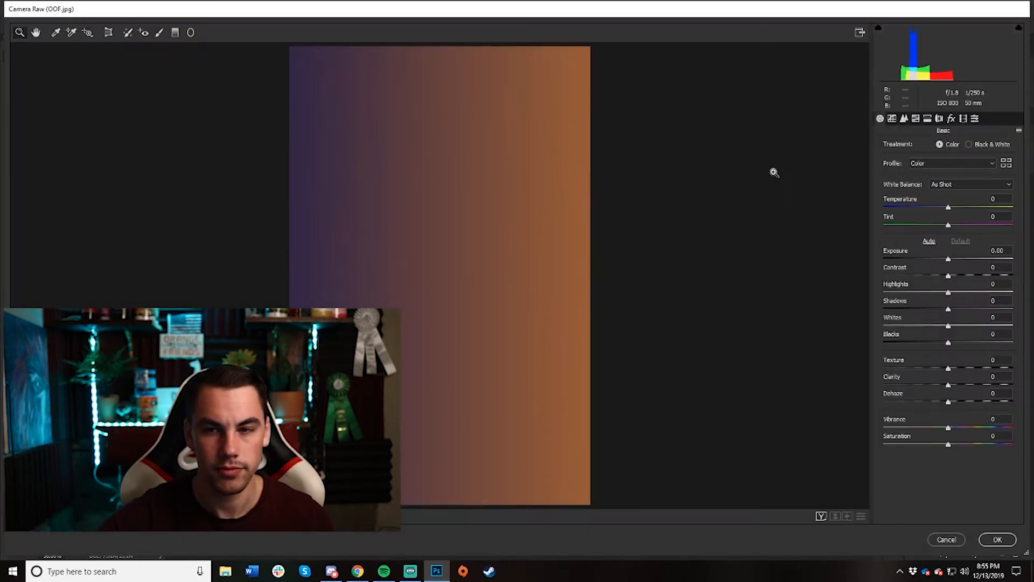
pyautogui.click(174, 32)
pyautogui.moveTo(243, 184); pyautogui.dragTo(618, 189)
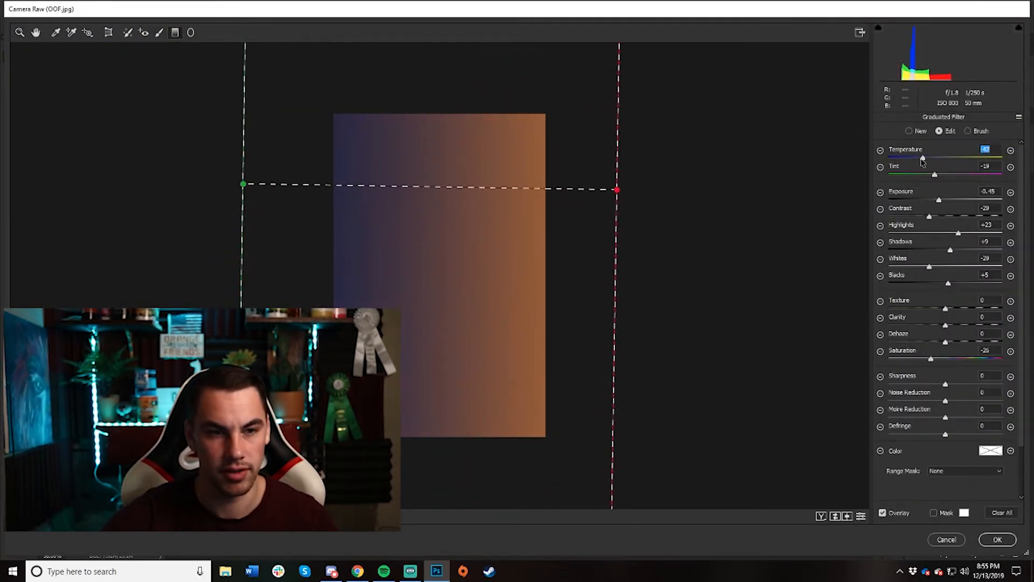
# - Add an opposing graduated filter from the orange side with temperature +100, tint -10 and exposure +0.65, and apply the Camera Raw edits
pyautogui.moveTo(691, 163); pyautogui.dragTo(430, 160)
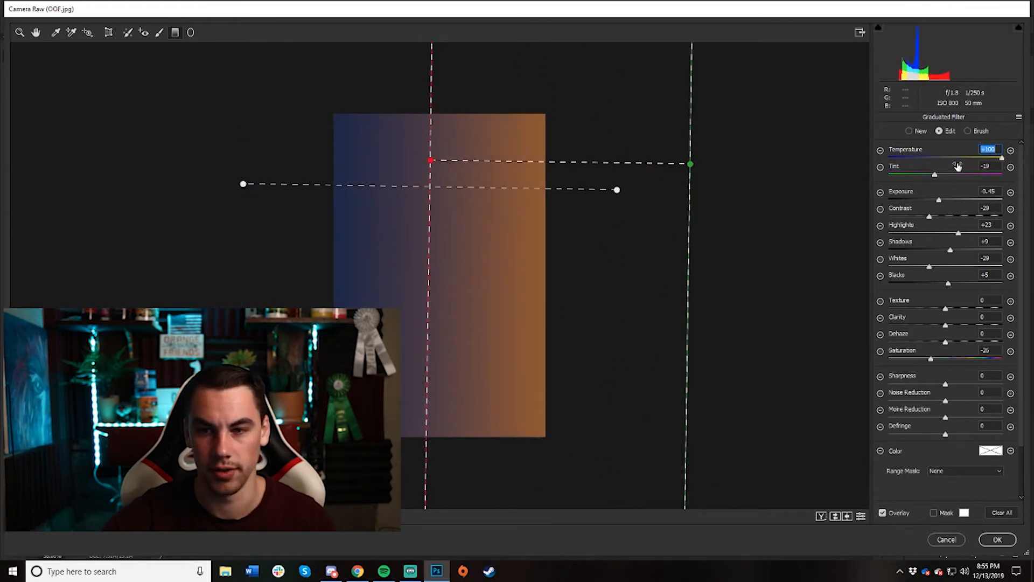
pyautogui.moveTo(939, 200); pyautogui.dragTo(955, 201)
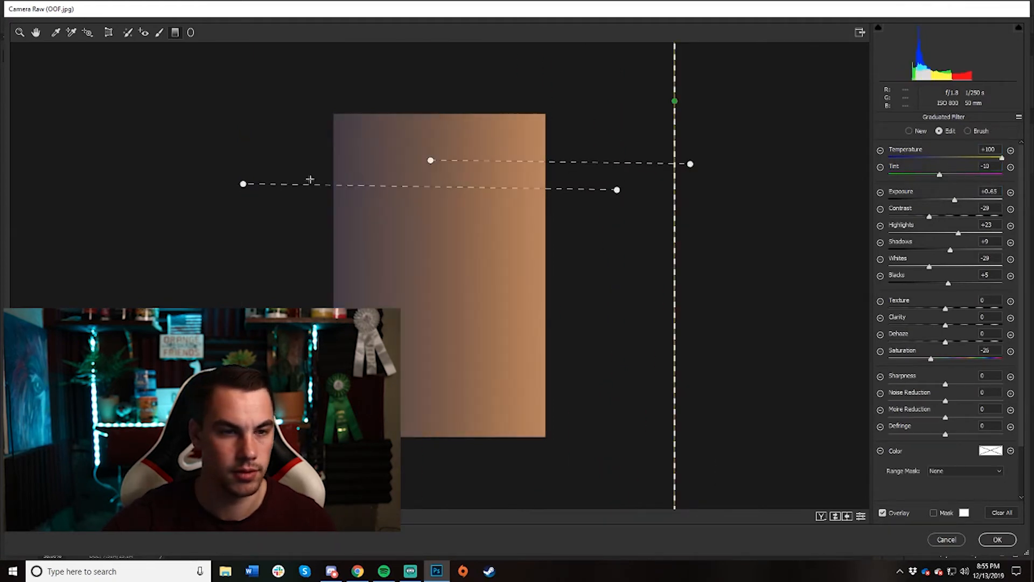
pyautogui.click(998, 539)
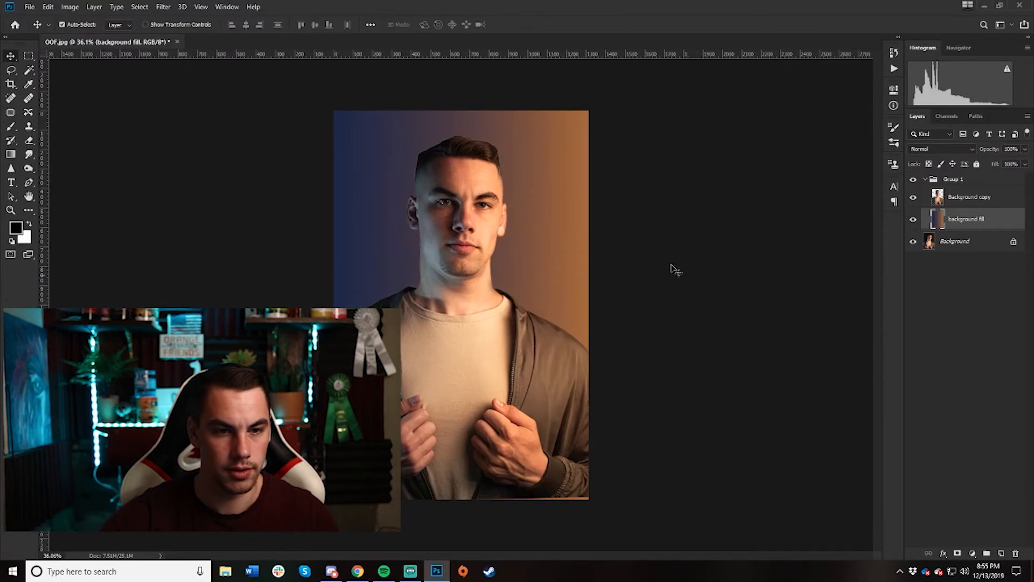
# - Select the Background copy layer and prepare the Eraser with a 90 px brush for cleaning the cutout edge
pyautogui.scroll(-2, 584, 224)
pyautogui.scroll(4, 422, 181)
pyautogui.scroll(8, 377, 150)
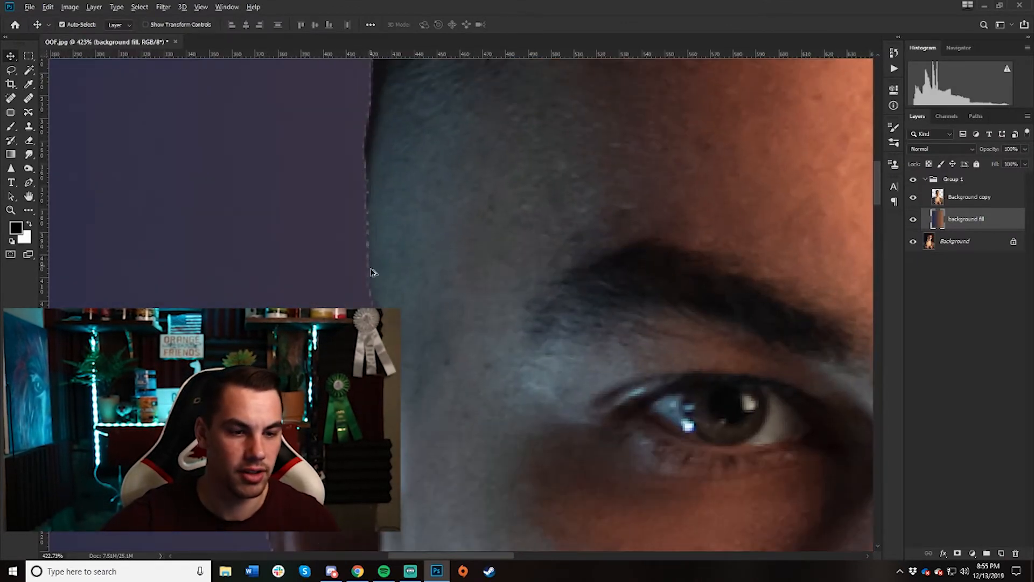
pyautogui.scroll(-4, 372, 264)
pyautogui.click(970, 197)
pyautogui.click(29, 140)
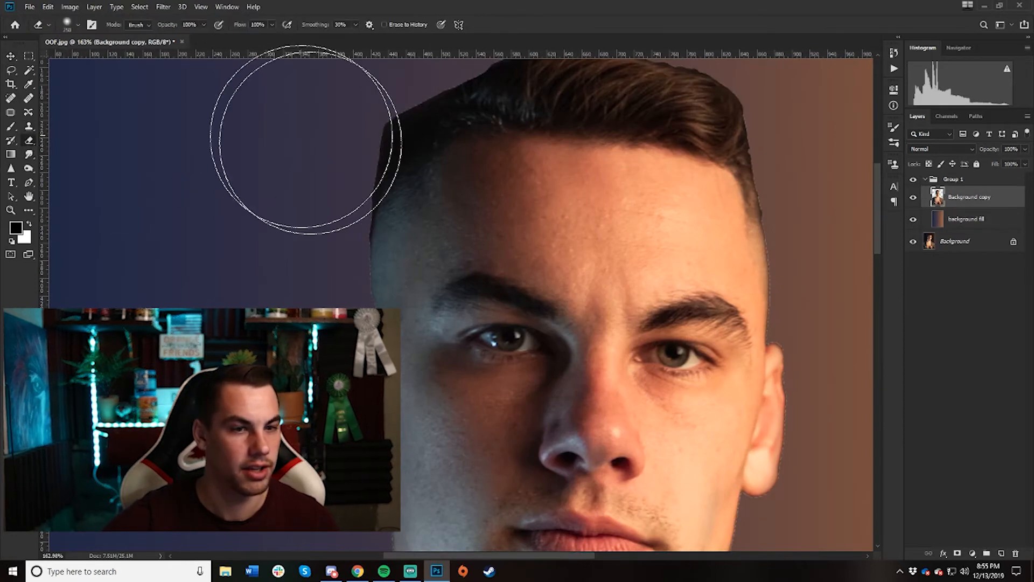
pyautogui.press('[')
pyautogui.press('[')
pyautogui.press('[')
pyautogui.press('[')
pyautogui.press('[')
pyautogui.press('[')
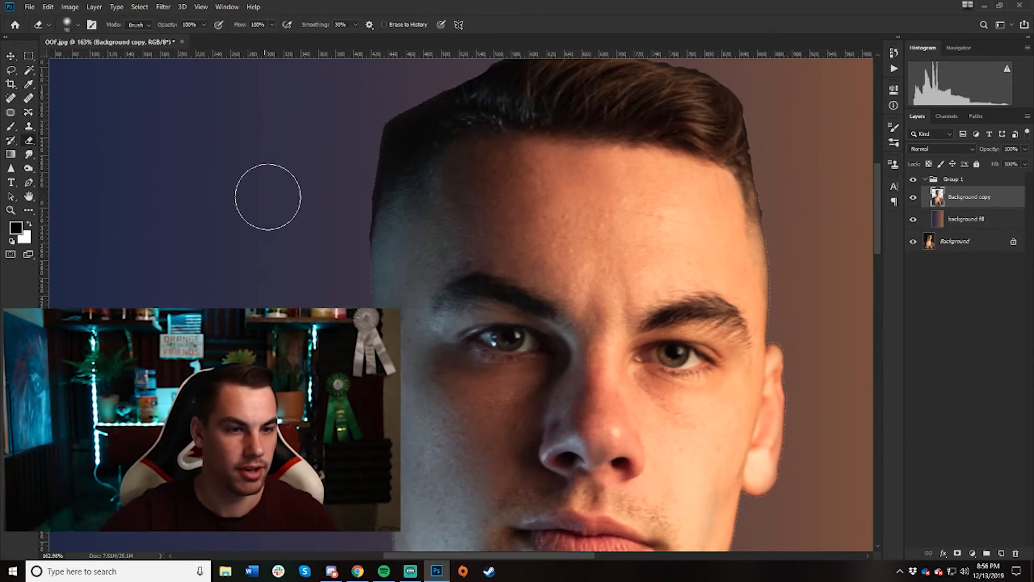
# - Increase the hardness of the 90 px Eraser brush tip
pyautogui.scroll(3, 354, 143)
pyautogui.scroll(-2, 357, 144)
pyautogui.click(77, 26)
pyautogui.click(77, 25)
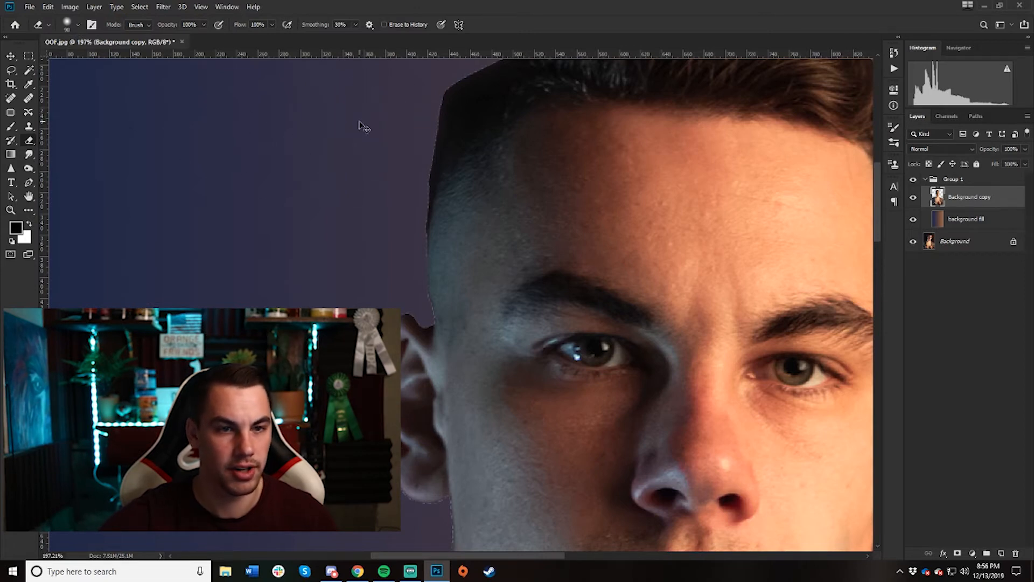
pyautogui.click(77, 25)
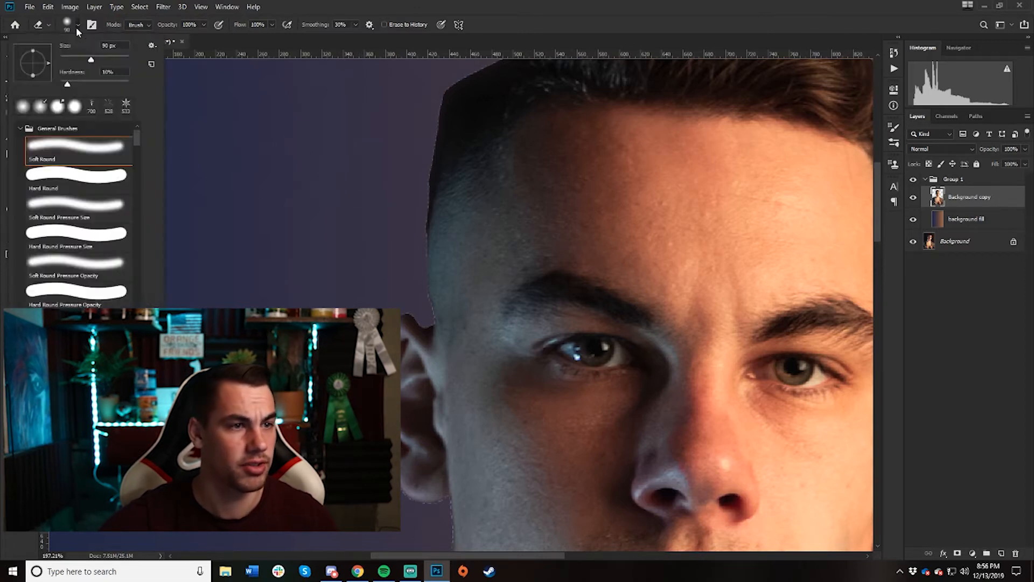
pyautogui.click(469, 5)
pyautogui.scroll(5, 372, 117)
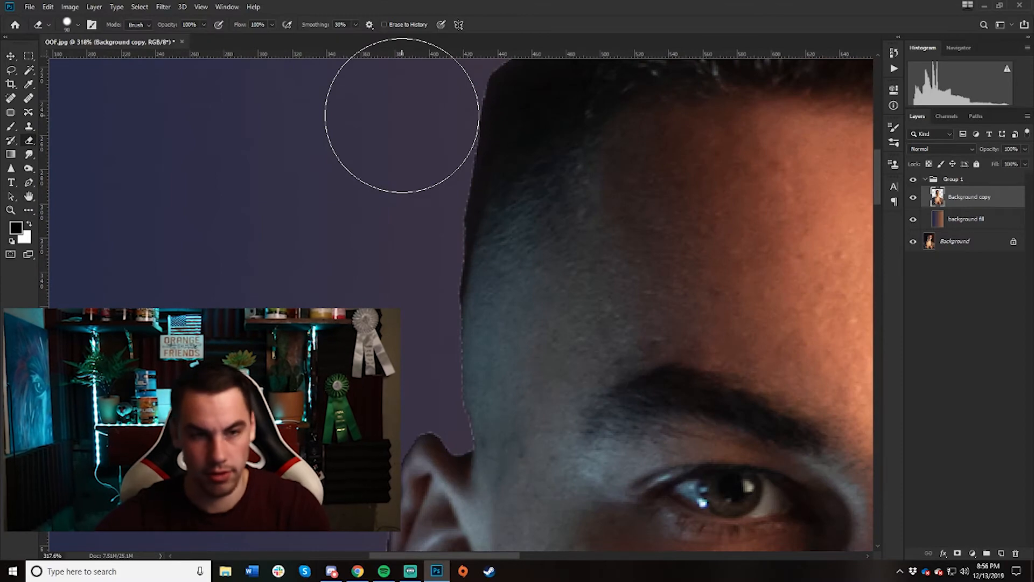
# - Reduce the Eraser to 15 px and erase the fringe along the ear, jaw and neck on the blue side
pyautogui.press('[')
pyautogui.press('[')
pyautogui.press('[')
pyautogui.press('[')
pyautogui.press('[')
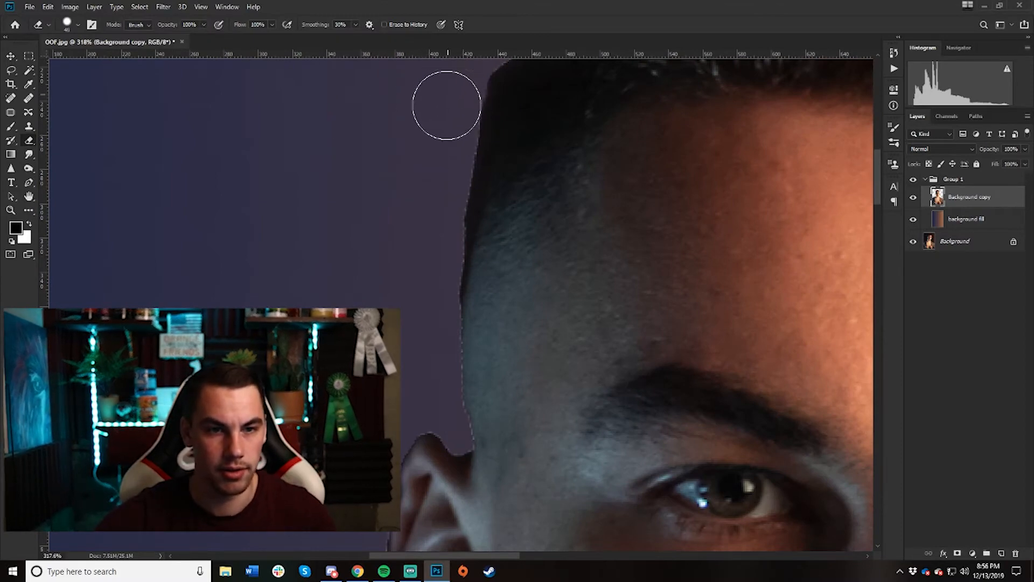
pyautogui.press('[')
pyautogui.press('[')
pyautogui.press('[')
pyautogui.press('[')
pyautogui.press('[')
pyautogui.scroll(-10, 429, 281)
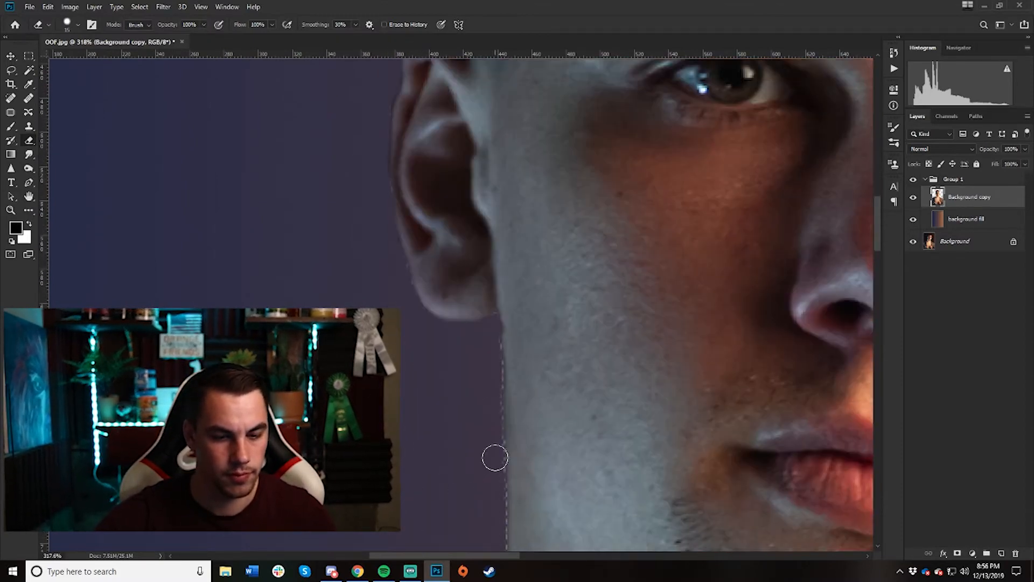
pyautogui.moveTo(496, 458); pyautogui.dragTo(493, 274)
pyautogui.moveTo(492, 528); pyautogui.dragTo(485, 350)
# - Erase the remaining fringe along the orange-side edge of the head and the top of the hair
pyautogui.scroll(-3, 474, 352)
pyautogui.scroll(-5, 478, 399)
pyautogui.scroll(6, 744, 309)
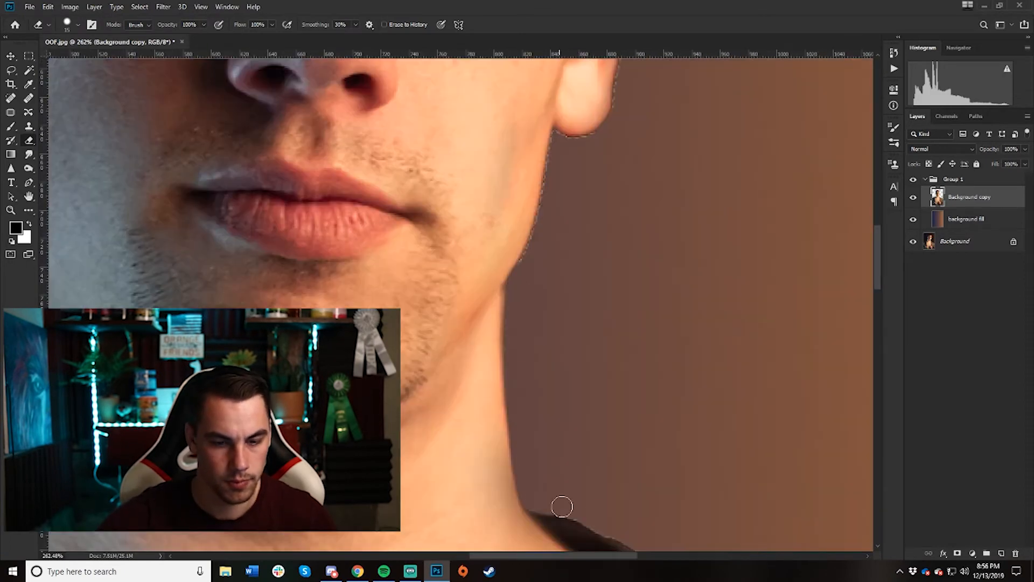
pyautogui.scroll(5, 681, 92)
pyautogui.scroll(5, 598, 162)
pyautogui.moveTo(572, 289)
pyautogui.mouseDown()
pyautogui.moveTo(410, 133)
pyautogui.moveTo(248, 102)
pyautogui.mouseUp()
pyautogui.hscroll(-5, 132, 148)
pyautogui.moveTo(430, 229)
pyautogui.mouseDown()
pyautogui.moveTo(517, 175)
pyautogui.moveTo(474, 201)
pyautogui.mouseUp()
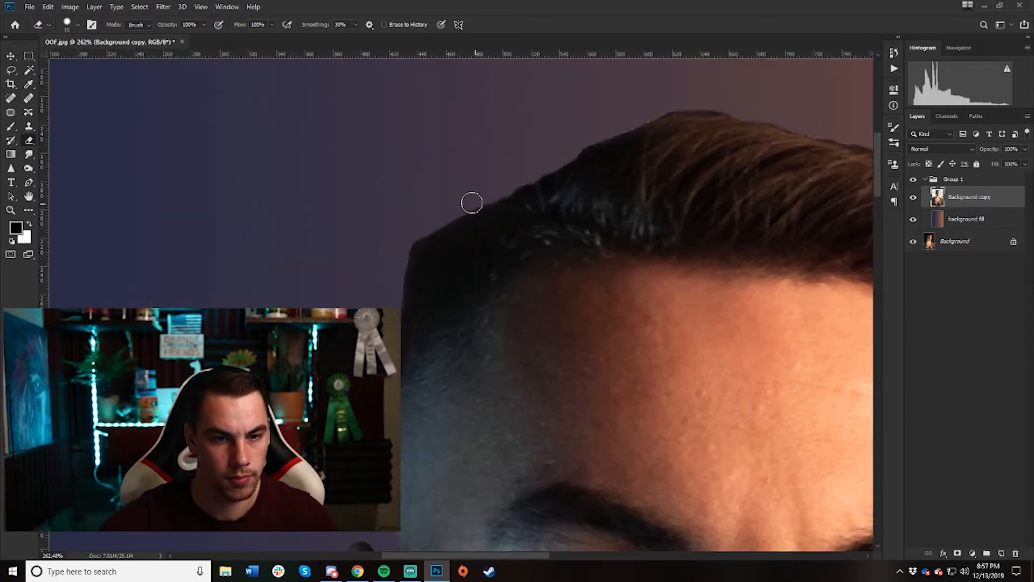
pyautogui.hotkey('ctrl', '0')
# - Add opposing Camera Raw graduated filters to the background fill layer, with temperature -98 and exposure -1.85 on the blue side
pyautogui.click(959, 219)
pyautogui.click(163, 7)
pyautogui.click(190, 71)
pyautogui.click(189, 32)
pyautogui.moveTo(410, 173); pyautogui.dragTo(713, 155)
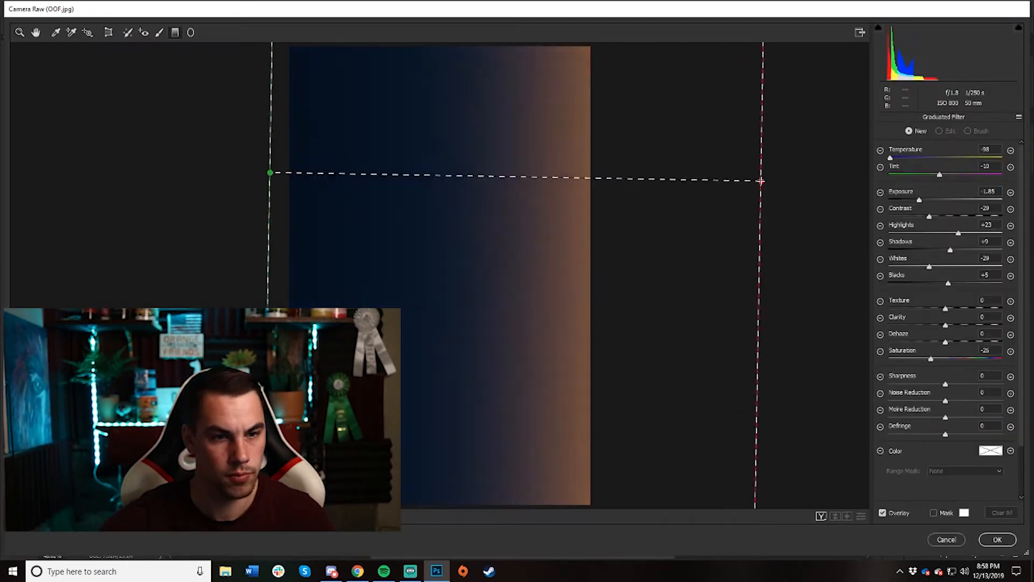
pyautogui.moveTo(739, 194); pyautogui.dragTo(524, 170)
pyautogui.click(949, 283)
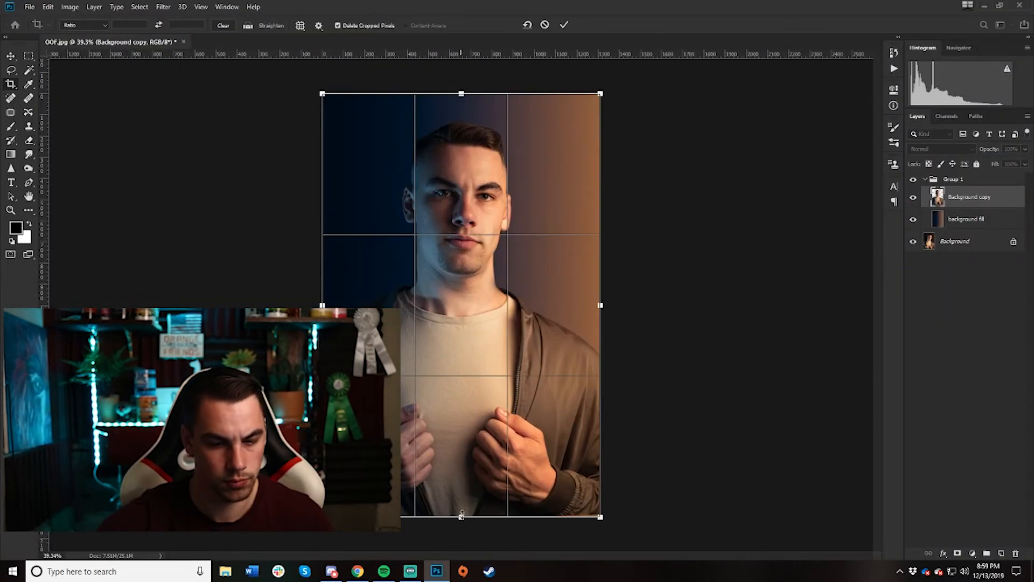
# - Crop a thin strip off the portrait's lower edge and collapse Group 1
pyautogui.press('Return')
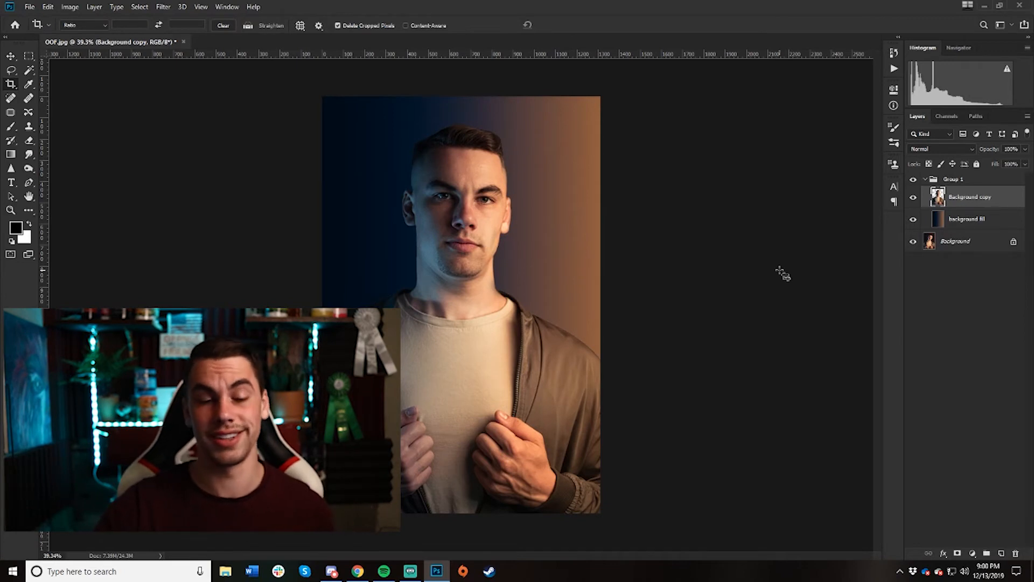
pyautogui.click(924, 179)
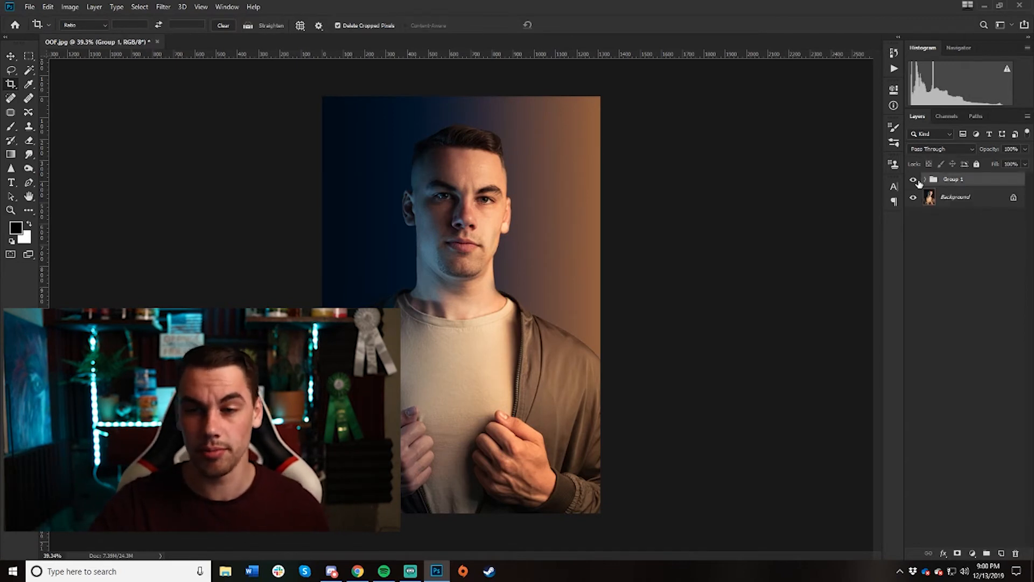
# - Compare the finished composite with the original photo by toggling Group 1's visibility
pyautogui.click(916, 181)
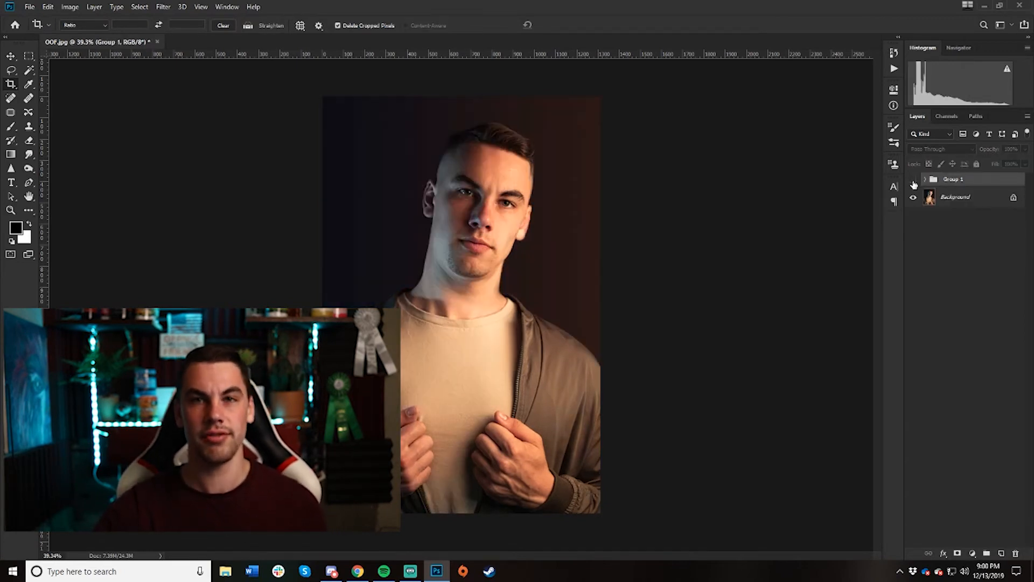
pyautogui.click(913, 180)
pyautogui.click(913, 180)
pyautogui.click(913, 180)
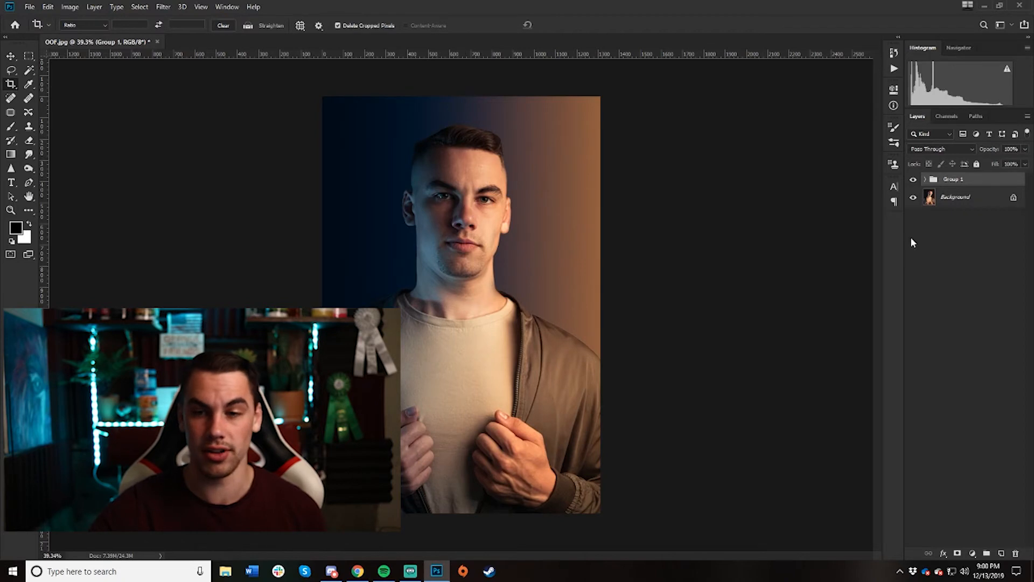
pyautogui.click(914, 181)
pyautogui.click(915, 180)
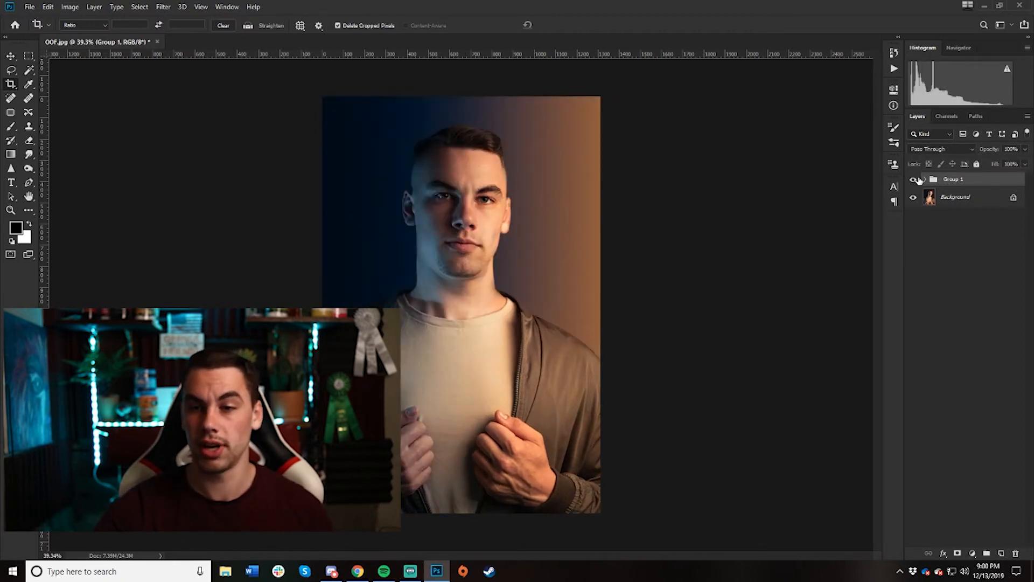
# - Activate the Gradient tool and review its purple-to-orange gradient
pyautogui.click(11, 155)
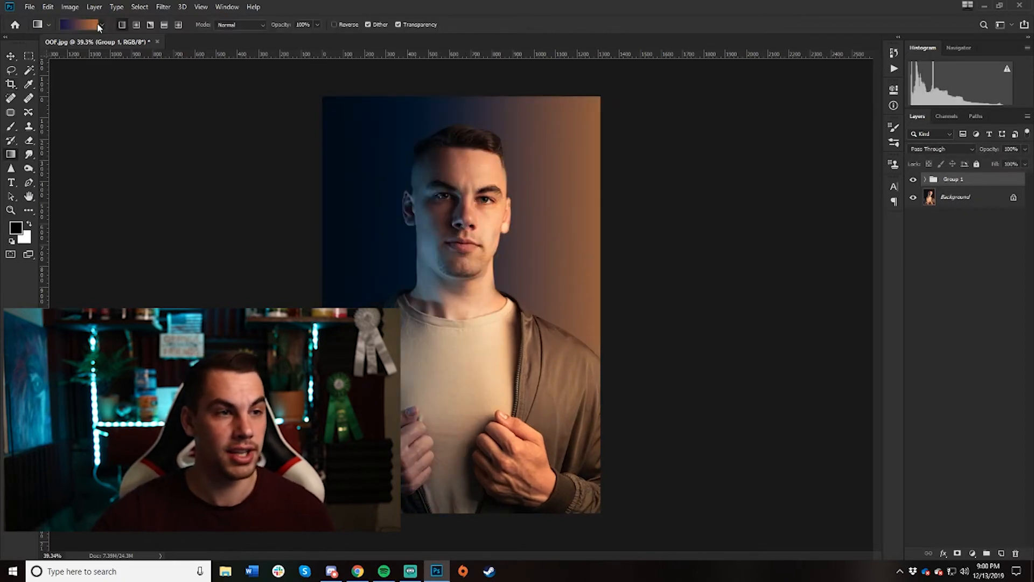
pyautogui.click(79, 28)
pyautogui.click(820, 259)
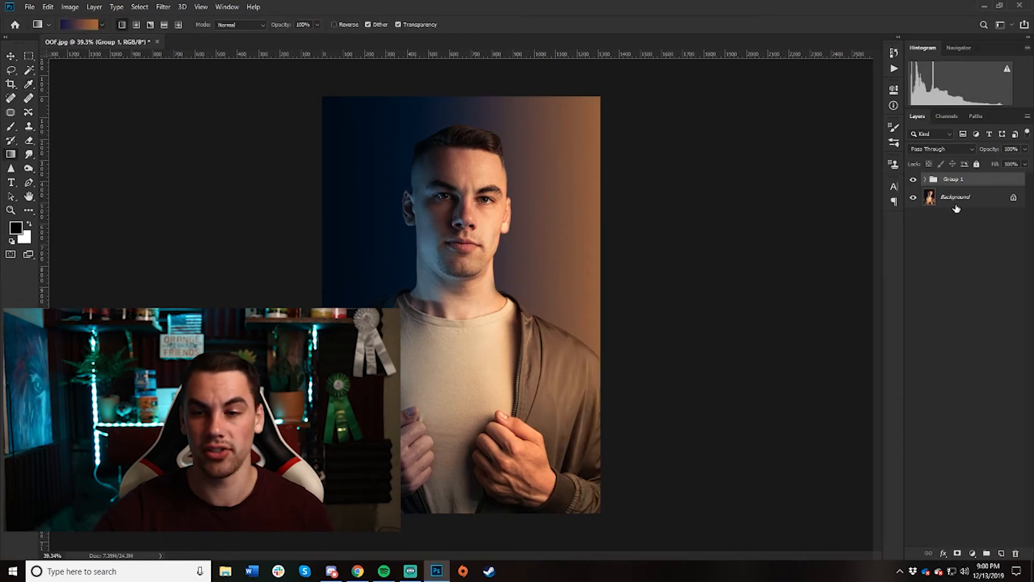
# - Expand Group 1 and toggle the background fill layer's visibility to show its contribution
pyautogui.click(926, 179)
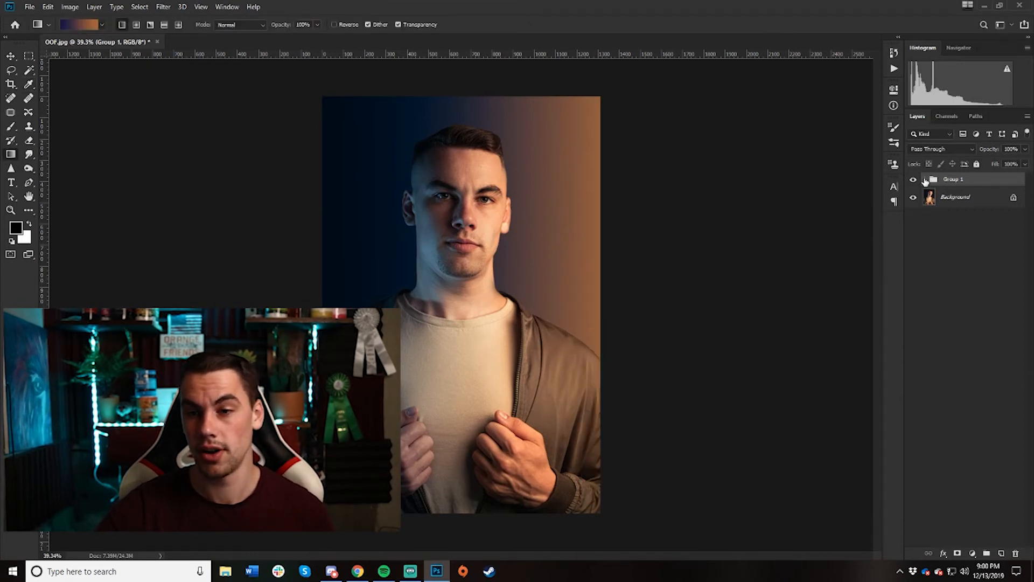
pyautogui.click(914, 219)
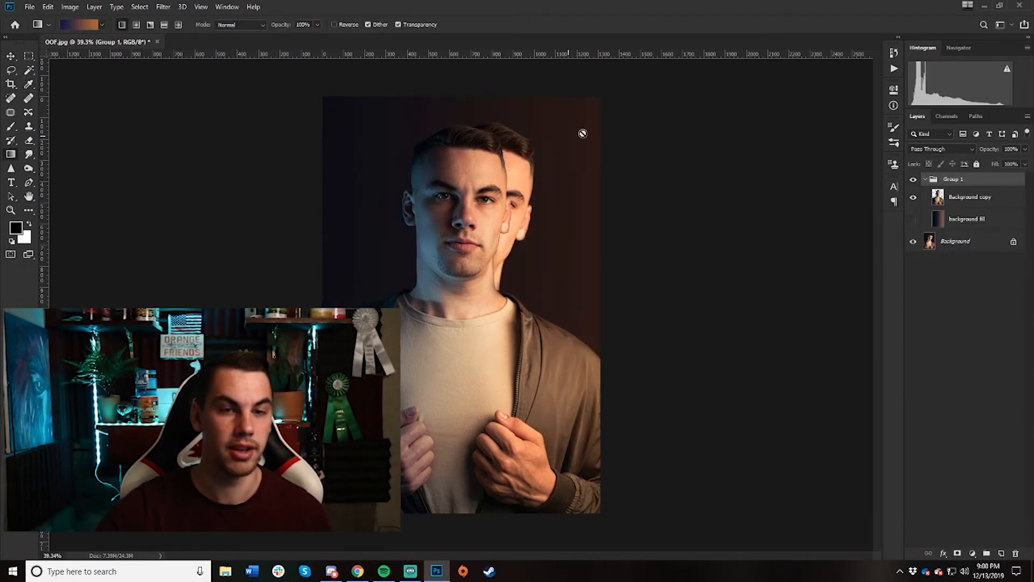
pyautogui.click(914, 220)
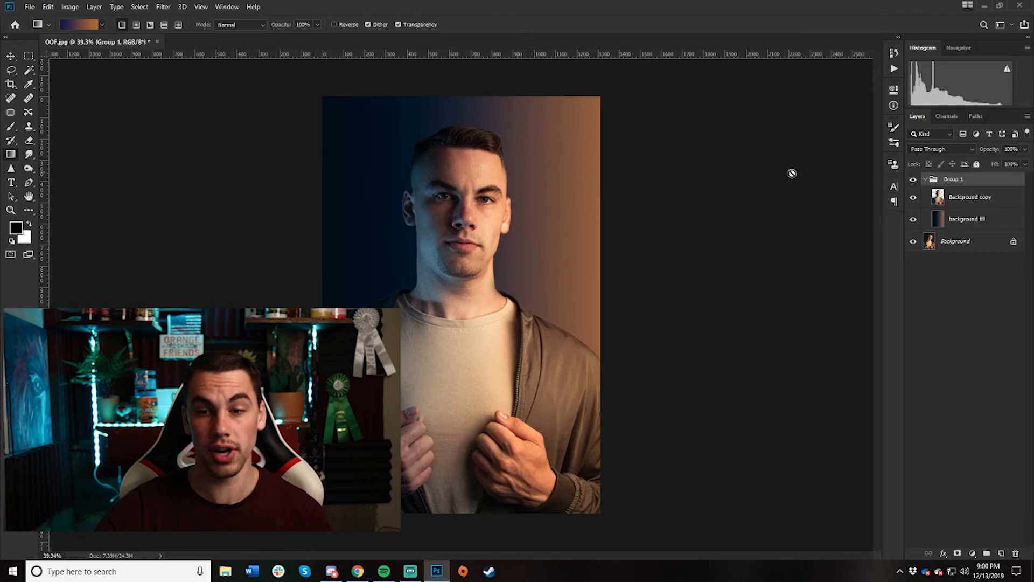
# - Hide the background fill layer and toggle Background copy's visibility repeatedly to compare the warped cutout with the original pose
pyautogui.click(914, 199)
pyautogui.click(913, 219)
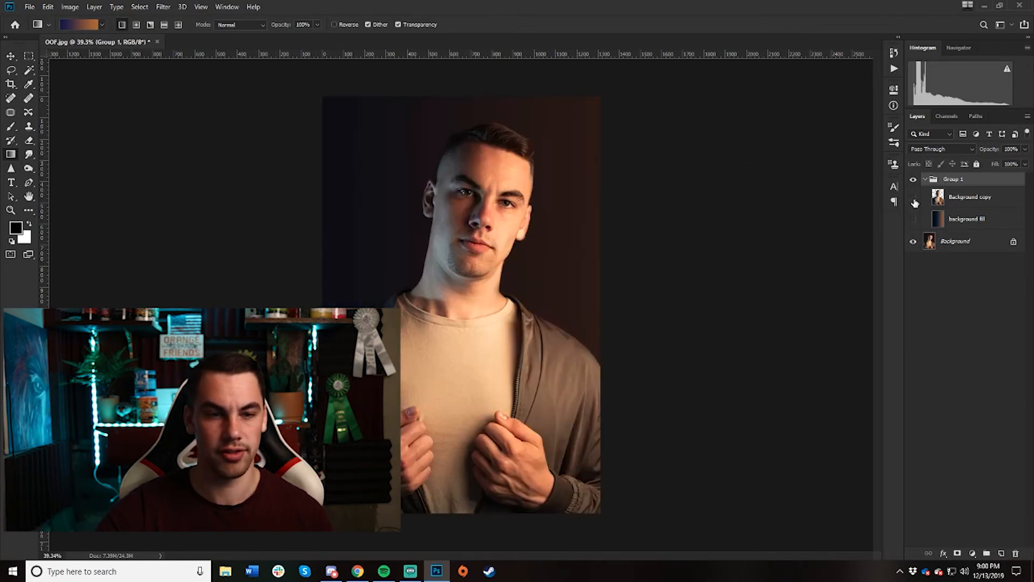
pyautogui.click(915, 199)
pyautogui.click(914, 198)
pyautogui.click(914, 198)
pyautogui.click(915, 199)
pyautogui.click(914, 198)
pyautogui.click(914, 198)
pyautogui.click(914, 199)
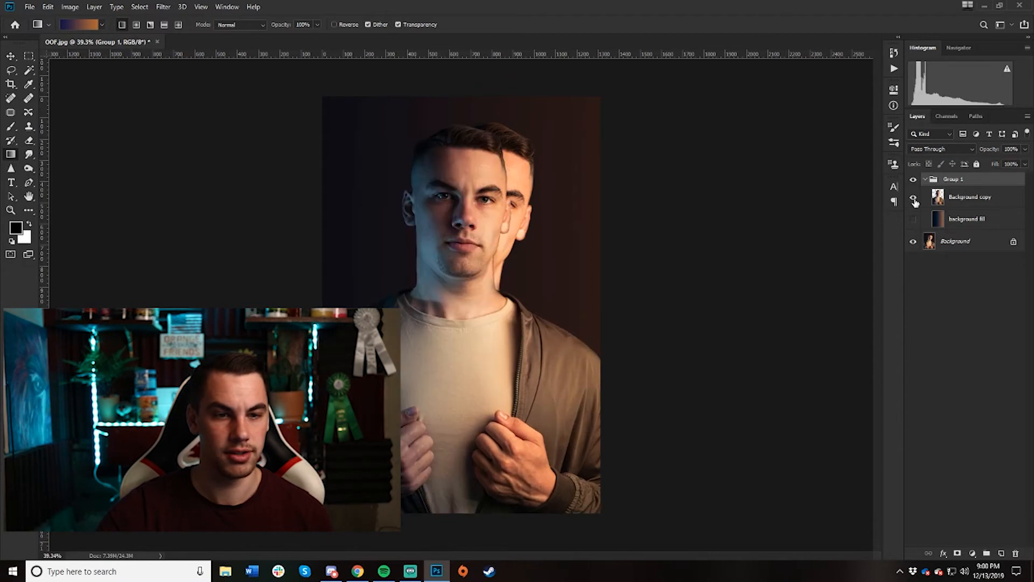
# - Show the background fill layer again, collapse Group 1 and toggle the group's visibility to compare with the original photo
pyautogui.click(914, 198)
pyautogui.click(913, 219)
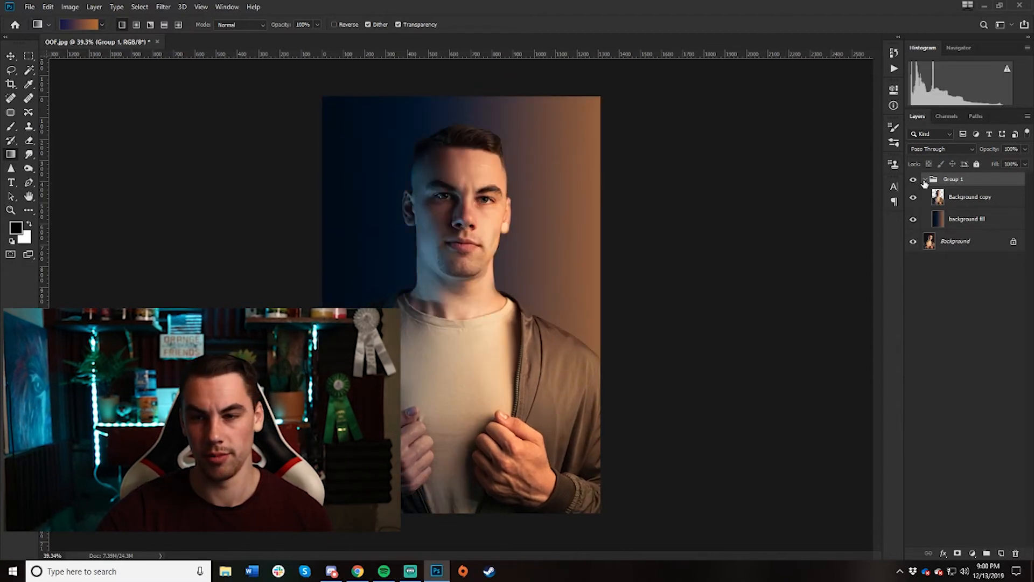
pyautogui.click(925, 179)
pyautogui.click(915, 180)
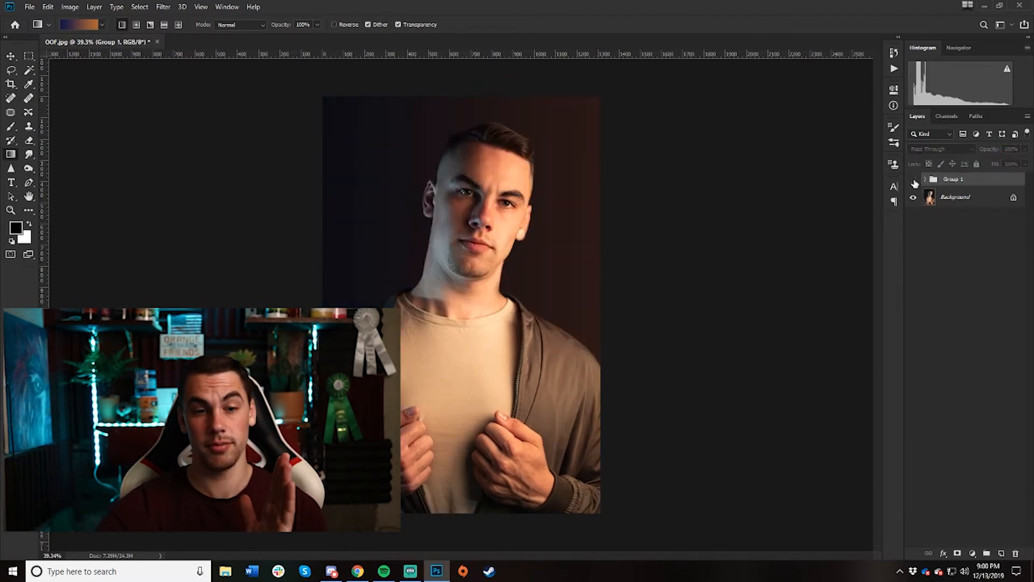
pyautogui.click(914, 180)
# - Place a vertical guide through the middle of the portrait subject's face and activate the Move tool
pyautogui.moveTo(46, 94); pyautogui.dragTo(462, 89)
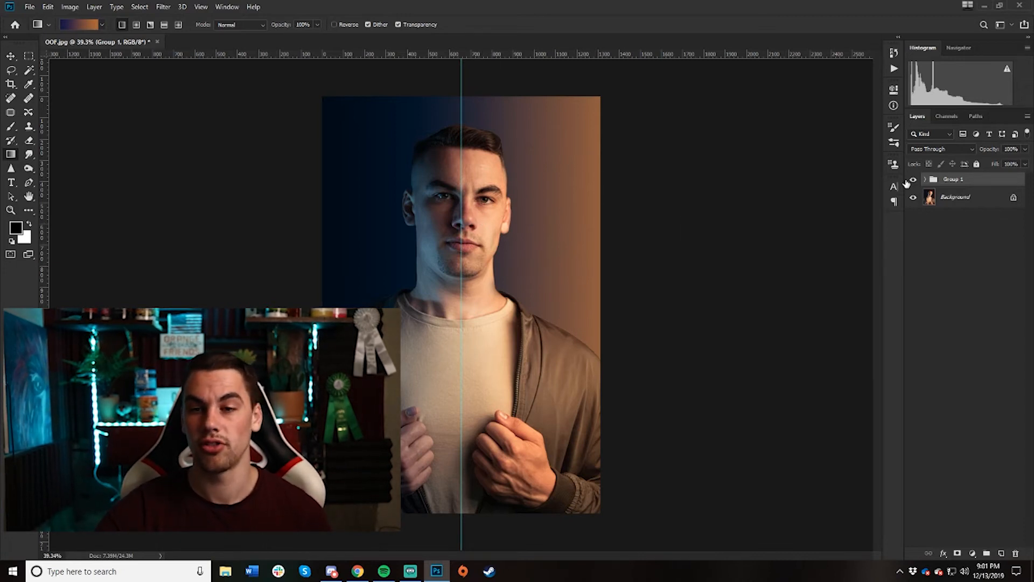
pyautogui.click(11, 56)
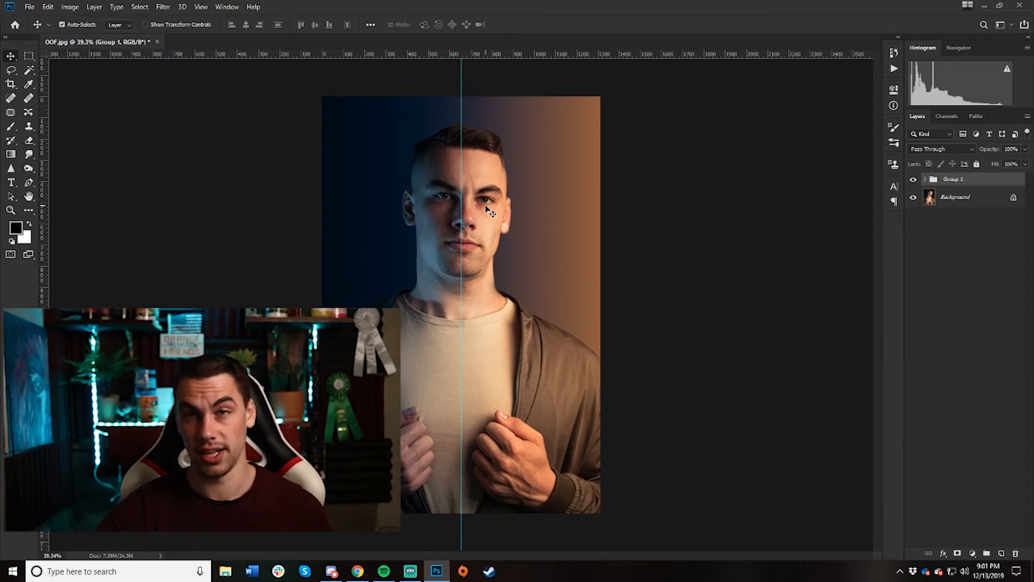
# - Toggle Group 1's visibility repeatedly to compare the head's alignment with the guide before and after straightening
pyautogui.click(913, 181)
pyautogui.click(914, 181)
pyautogui.click(914, 181)
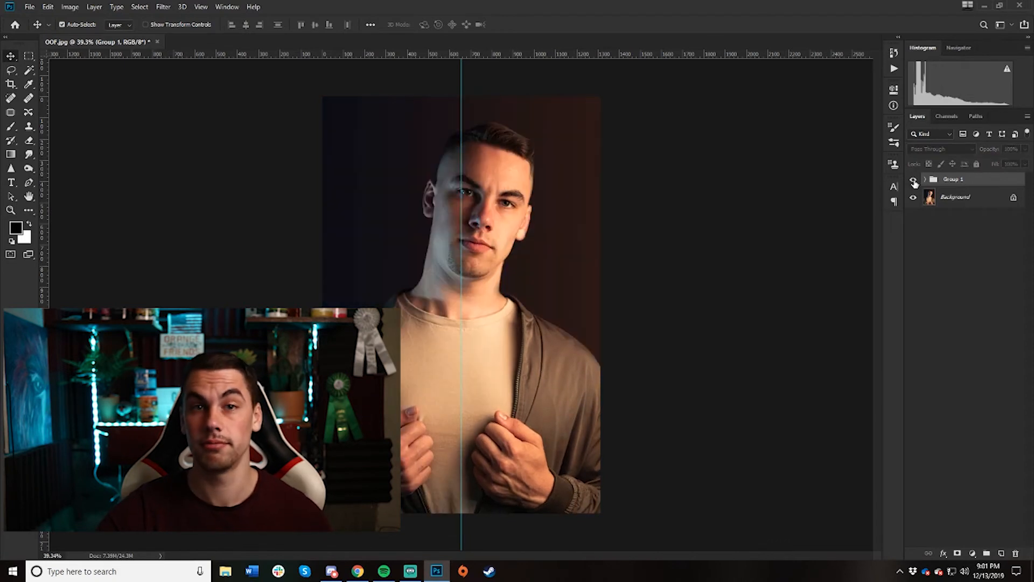
pyautogui.click(914, 181)
pyautogui.click(914, 181)
pyautogui.click(914, 181)
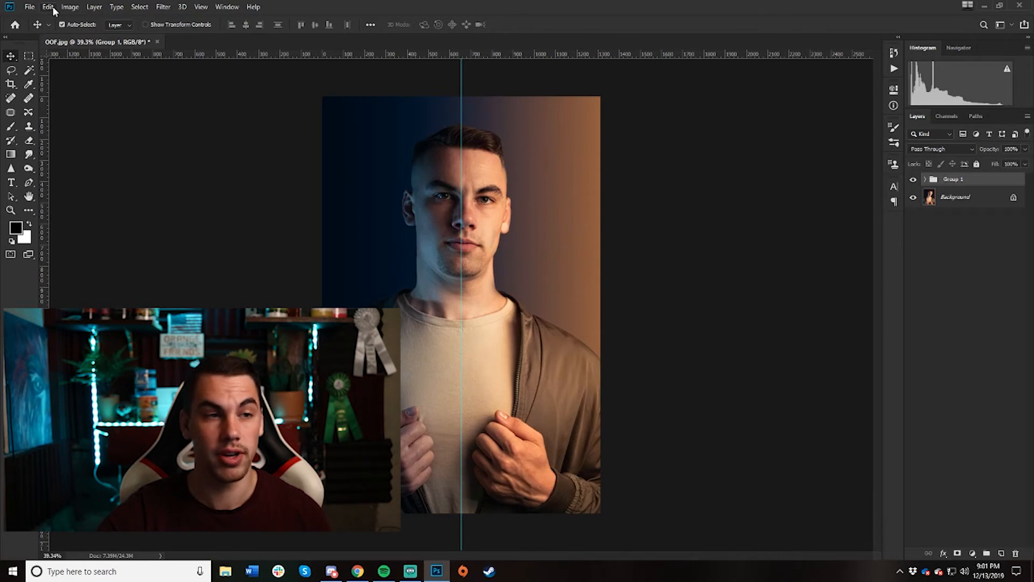
# - Start Puppet Warp on the Background copy layer and pin both sides of the neck base and the orange-lit jacket sleeve's outer edge
pyautogui.click(927, 180)
pyautogui.click(970, 197)
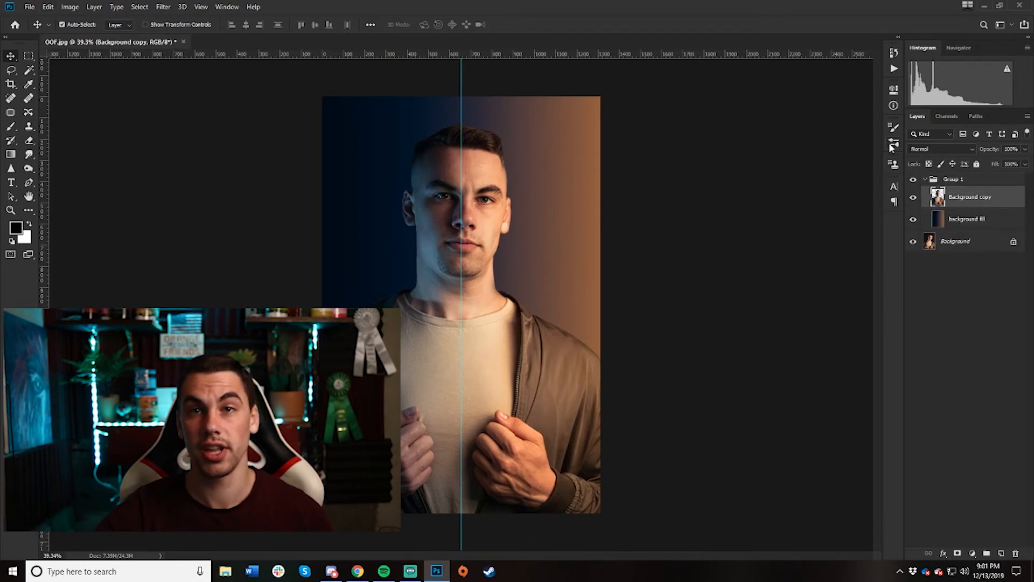
pyautogui.click(51, 7)
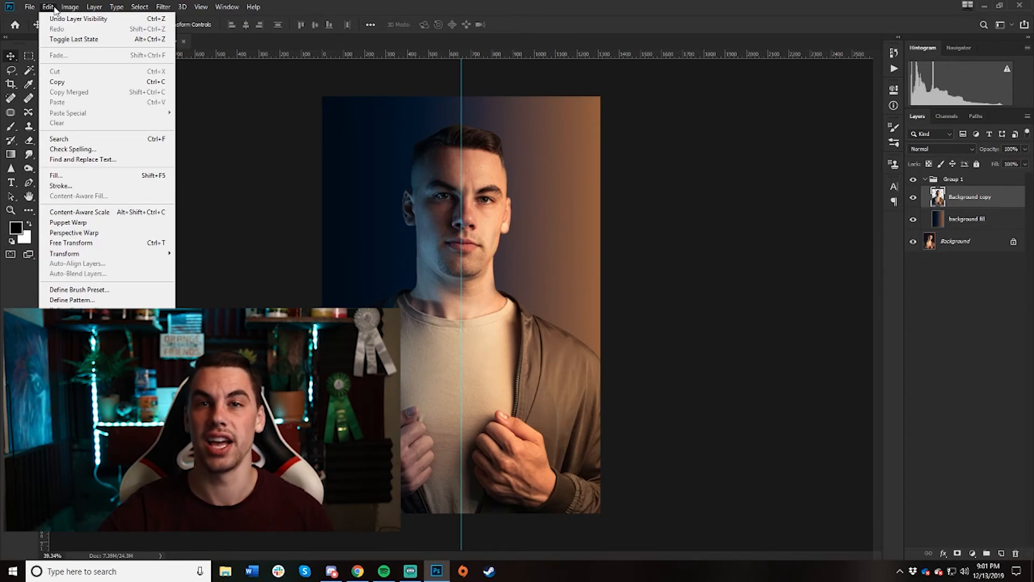
pyautogui.click(88, 224)
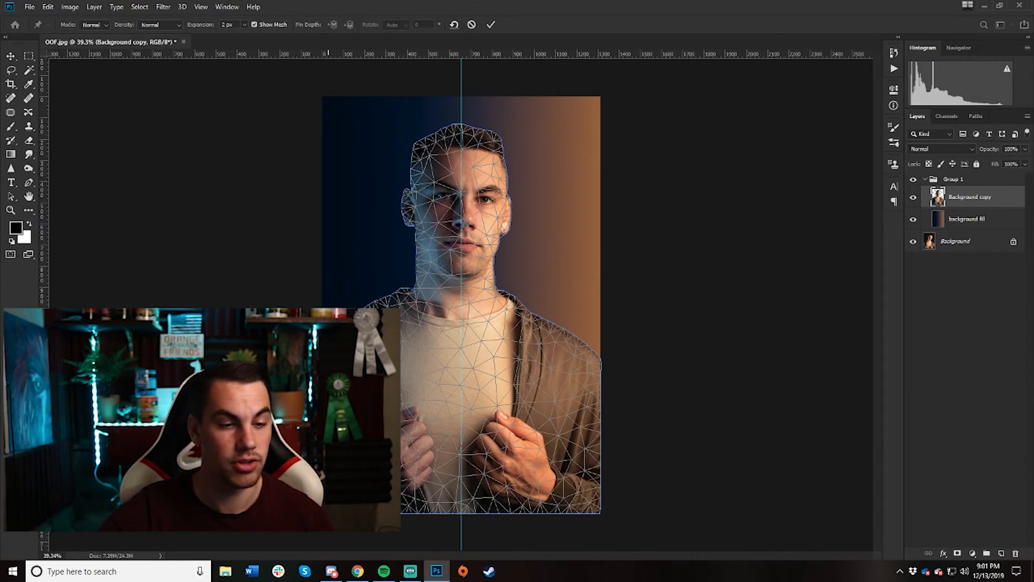
pyautogui.click(429, 309)
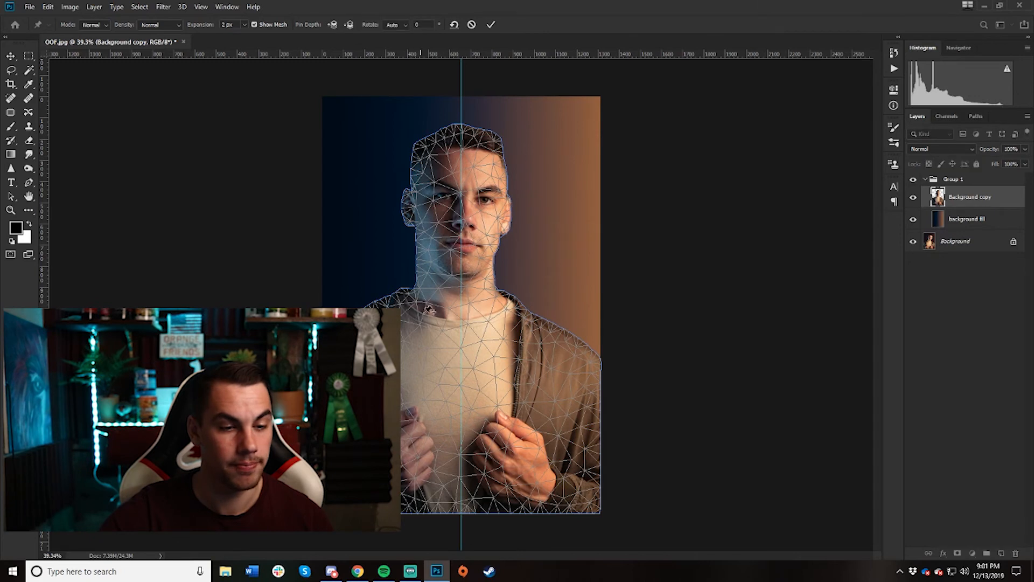
pyautogui.click(598, 355)
pyautogui.click(598, 507)
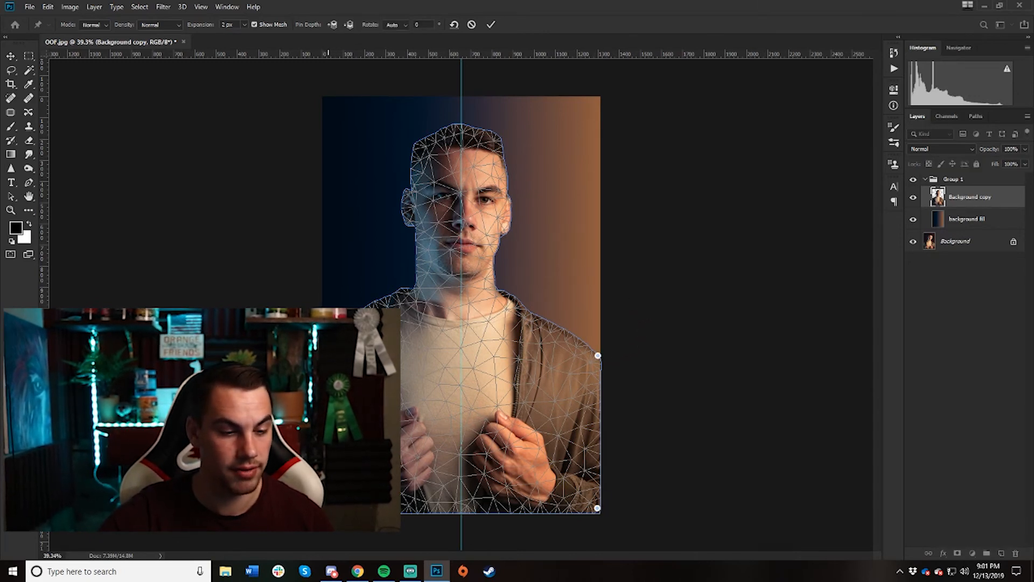
pyautogui.click(598, 417)
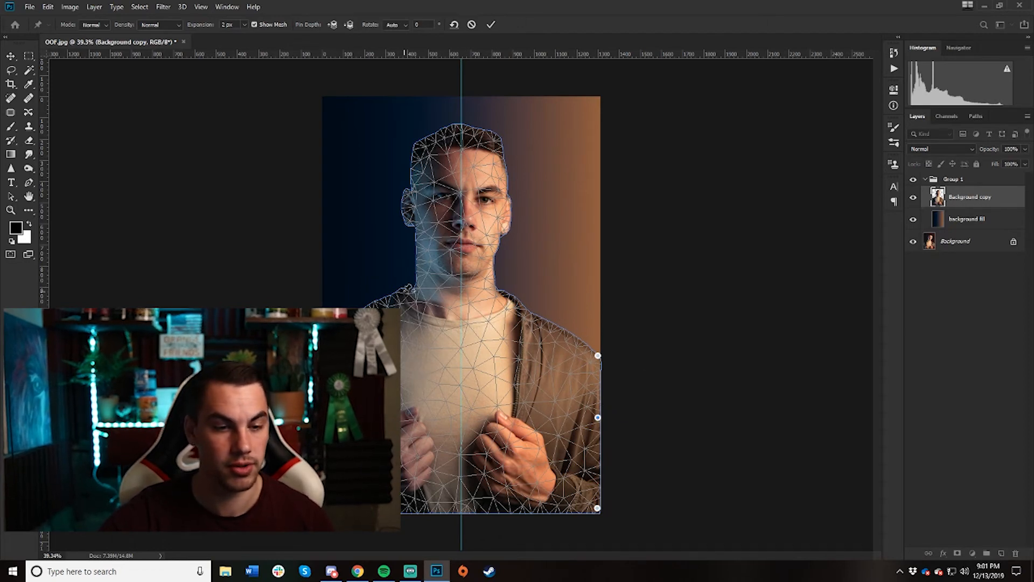
pyautogui.click(404, 291)
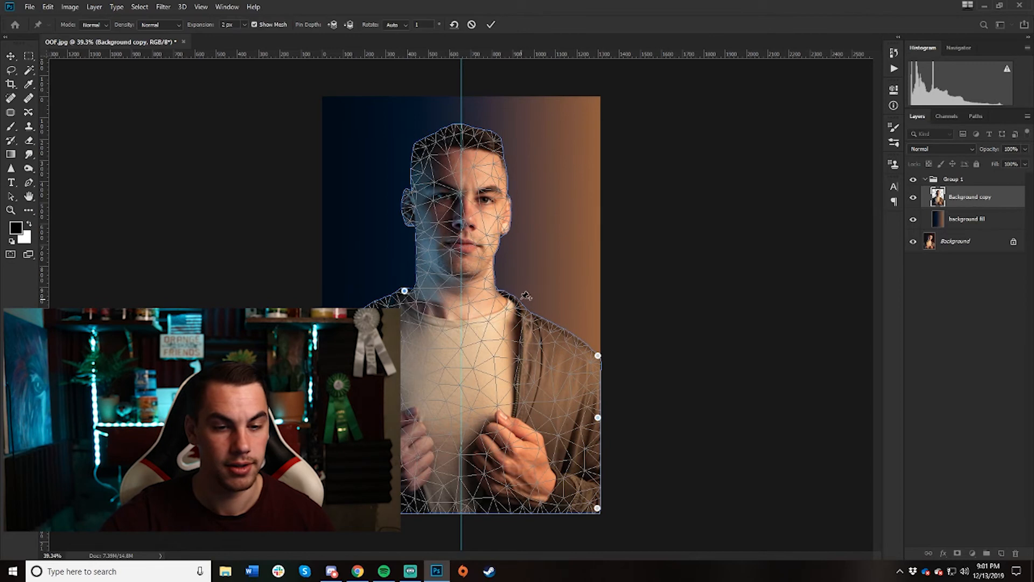
pyautogui.click(493, 293)
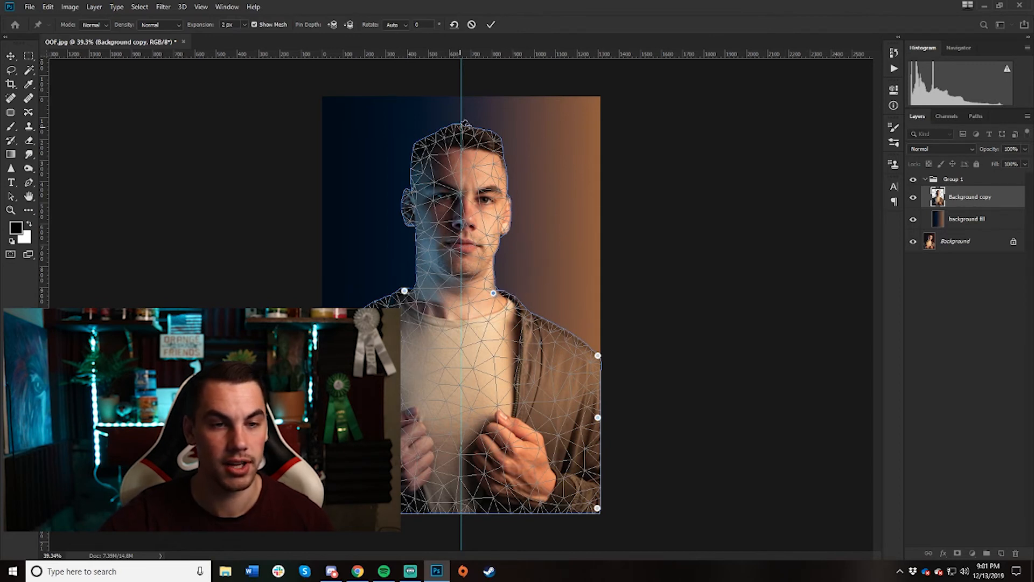
# - Add warp pins on the nose, hairline, both jaw sides and chin, shifting the face, widening the blue-lit jaw and lowering the chin
pyautogui.moveTo(464, 217); pyautogui.dragTo(459, 216)
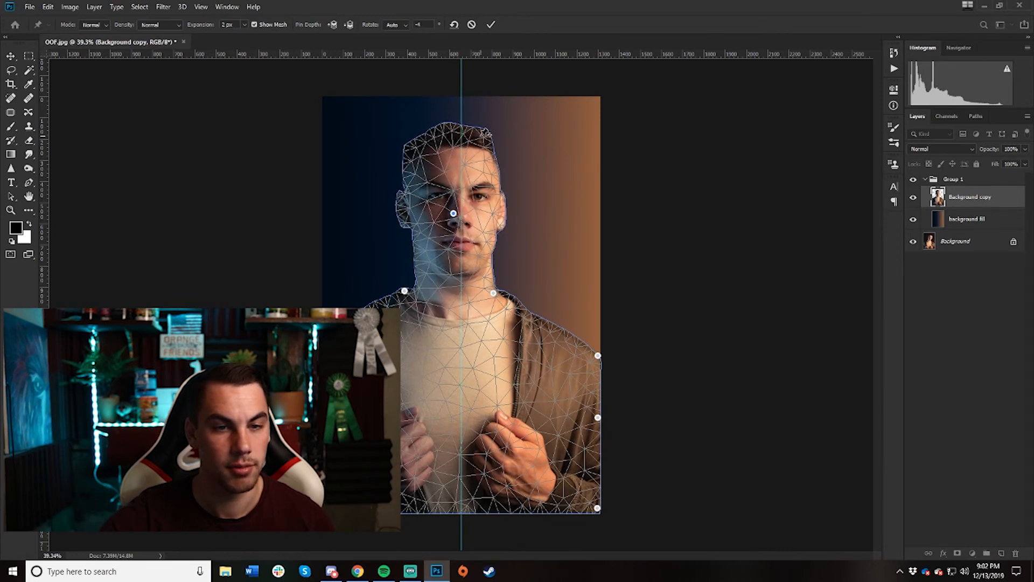
pyautogui.moveTo(488, 135); pyautogui.dragTo(489, 137)
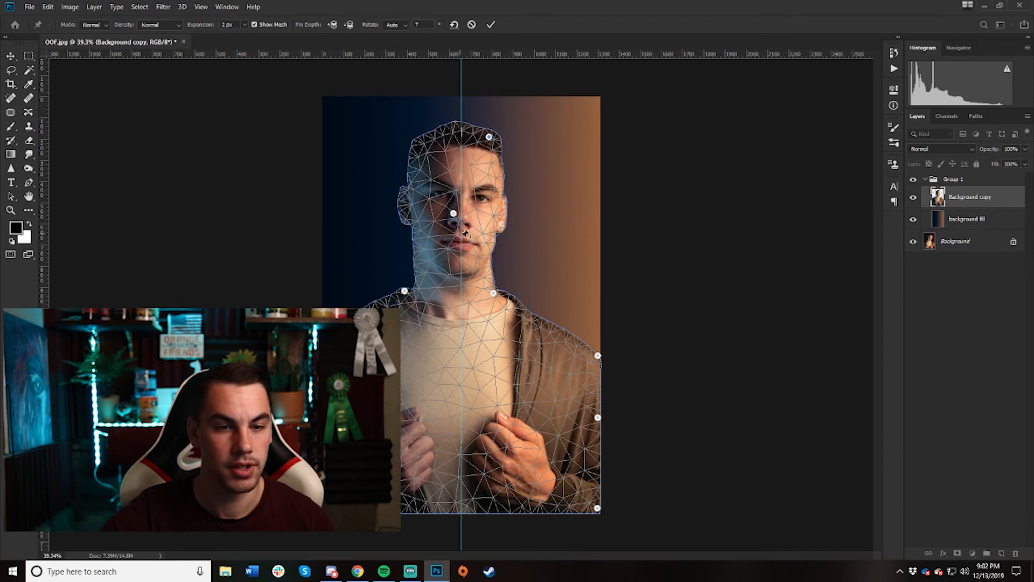
pyautogui.moveTo(499, 248); pyautogui.dragTo(502, 245)
pyautogui.moveTo(416, 247); pyautogui.dragTo(394, 247)
pyautogui.moveTo(464, 287); pyautogui.dragTo(464, 309)
# - Stretch both temples outward and the hair upward with extra pins, apply the exaggerated warp and undo it
pyautogui.moveTo(500, 142); pyautogui.dragTo(548, 128)
pyautogui.moveTo(410, 139); pyautogui.dragTo(356, 115)
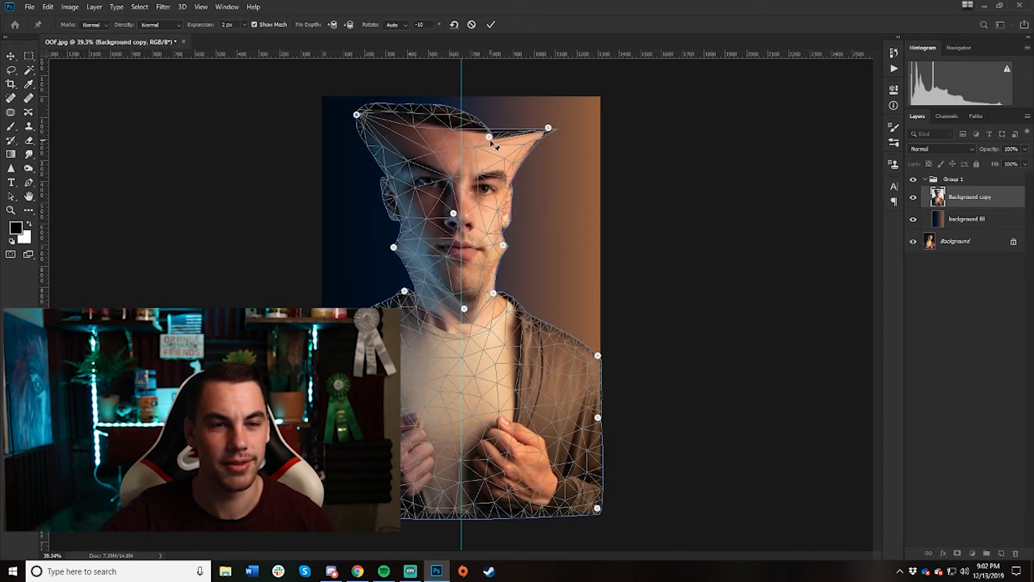
pyautogui.moveTo(500, 138); pyautogui.dragTo(510, 72)
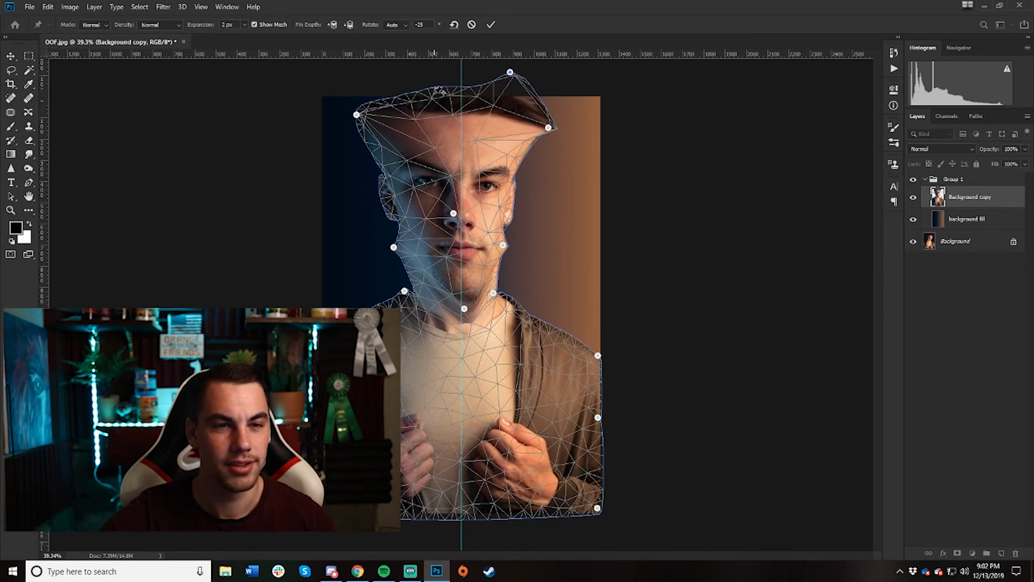
pyautogui.moveTo(420, 93); pyautogui.dragTo(407, 25)
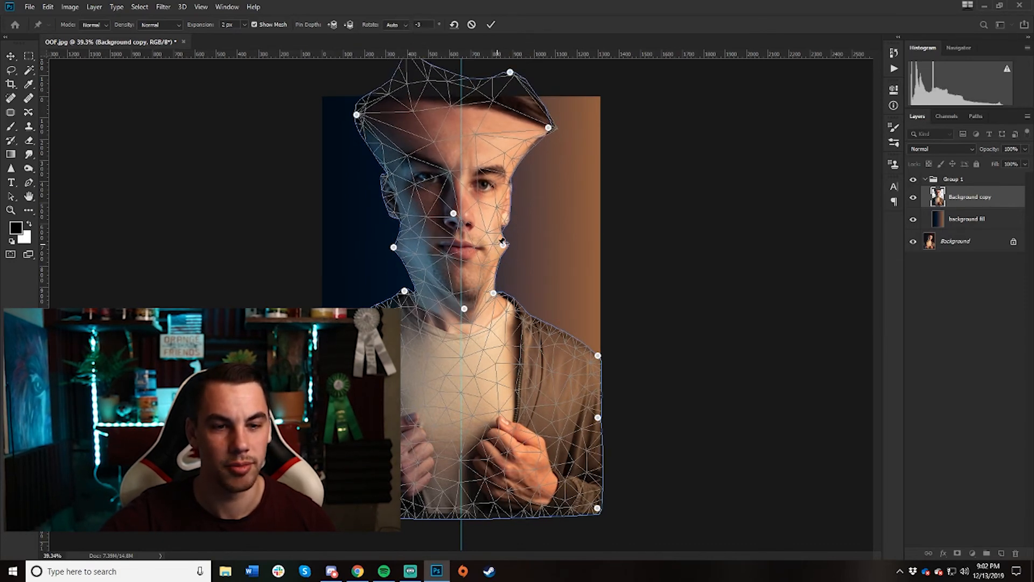
pyautogui.click(490, 22)
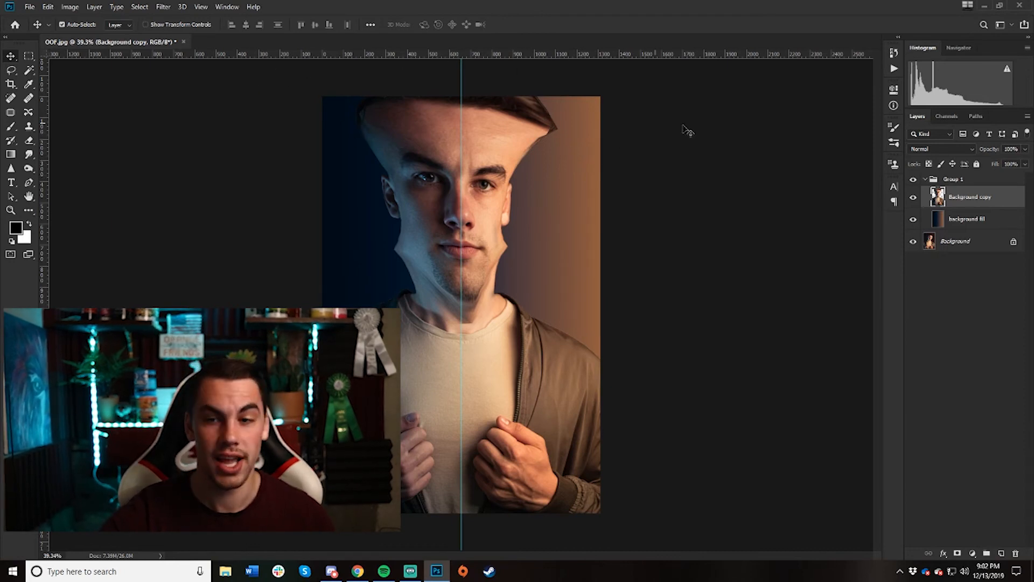
pyautogui.click(914, 198)
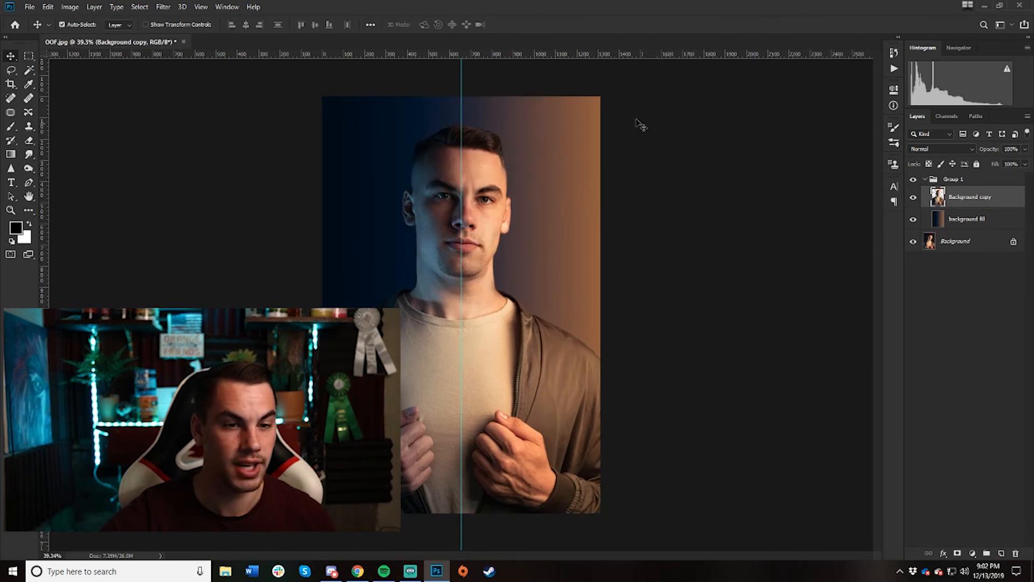
# - Try Puppet Warp on Background copy with pins on the blue-lit ear and opposite eyebrow, pulling the orange-side hair corner up and outward
pyautogui.click(48, 6)
pyautogui.click(79, 223)
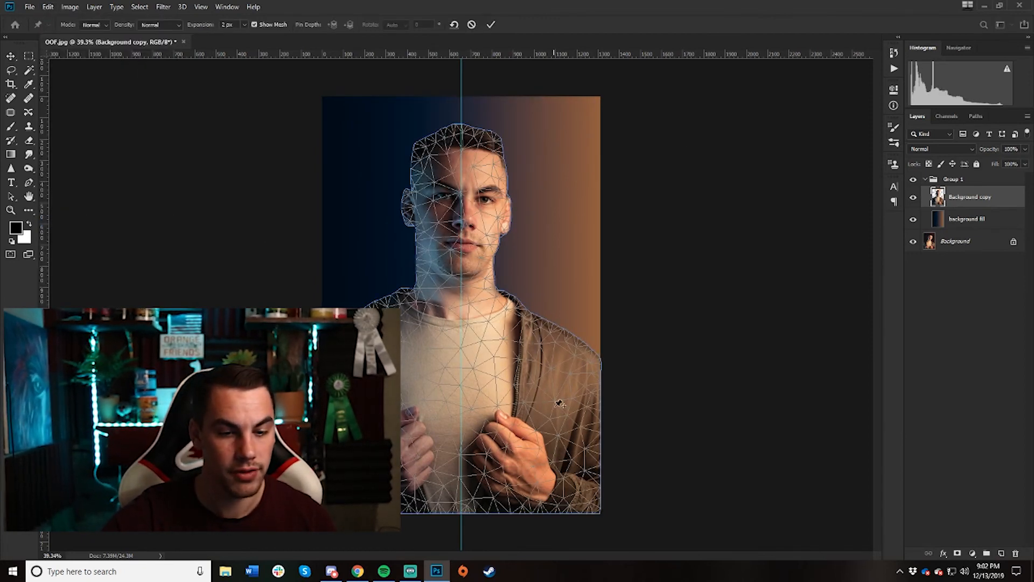
pyautogui.click(412, 204)
pyautogui.click(494, 187)
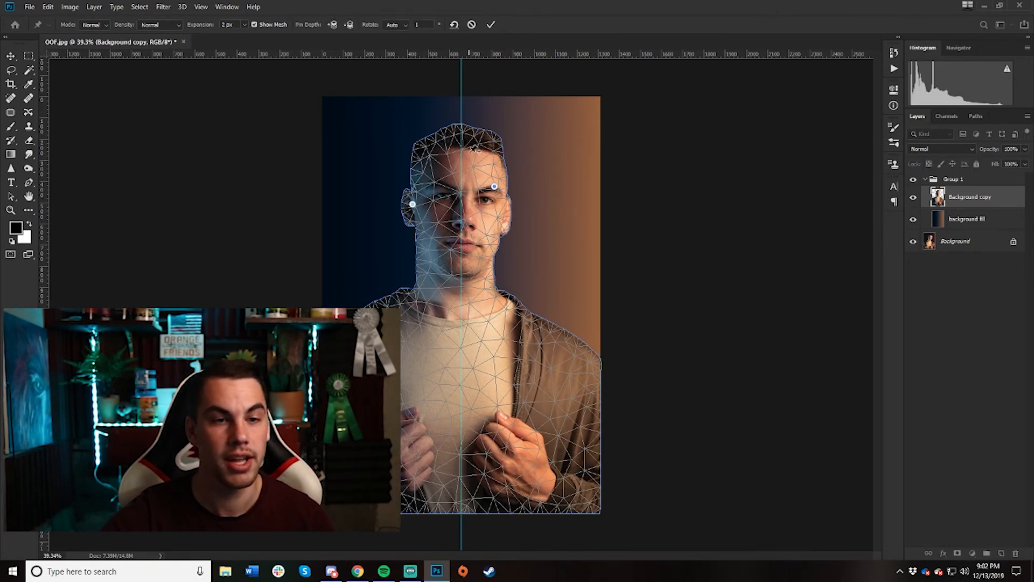
pyautogui.moveTo(496, 131); pyautogui.dragTo(514, 119)
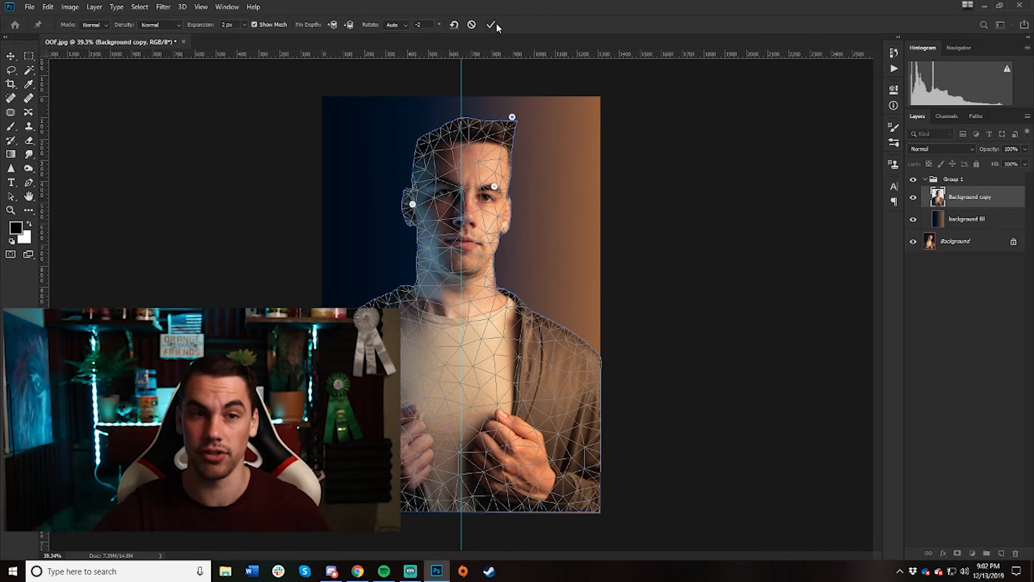
pyautogui.click(492, 24)
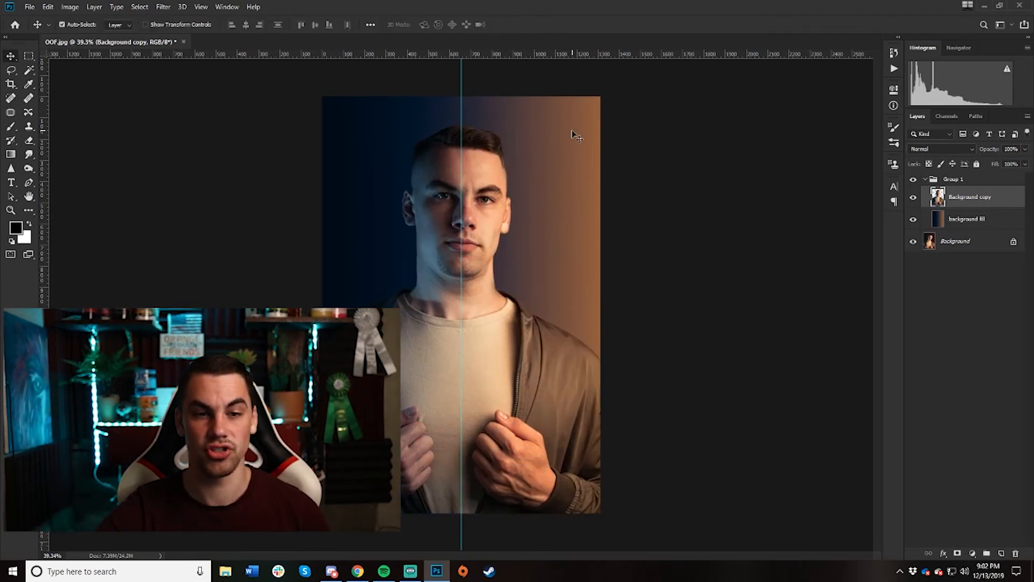